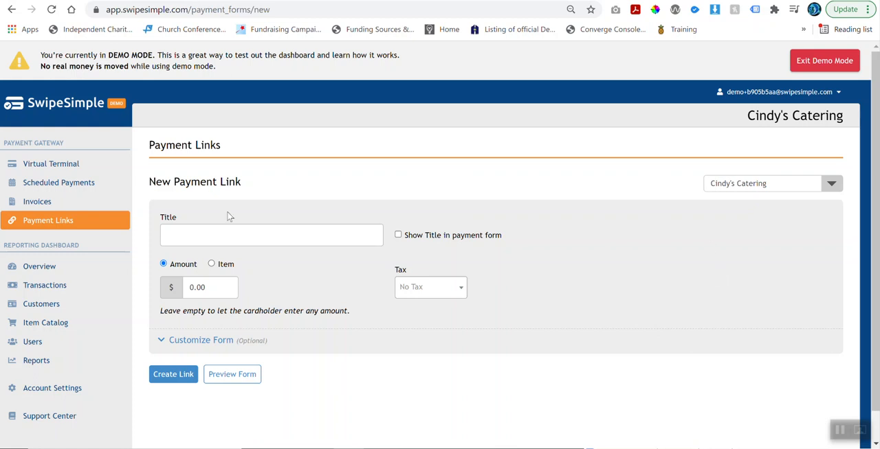
# Open the Payment Links section of the payment gateway and start adding a new payment link.
pyautogui.click(14, 104)
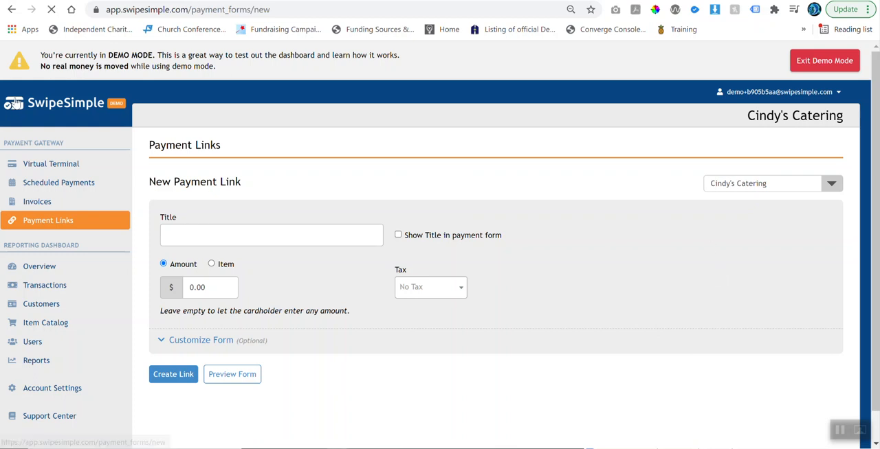
pyautogui.click(46, 166)
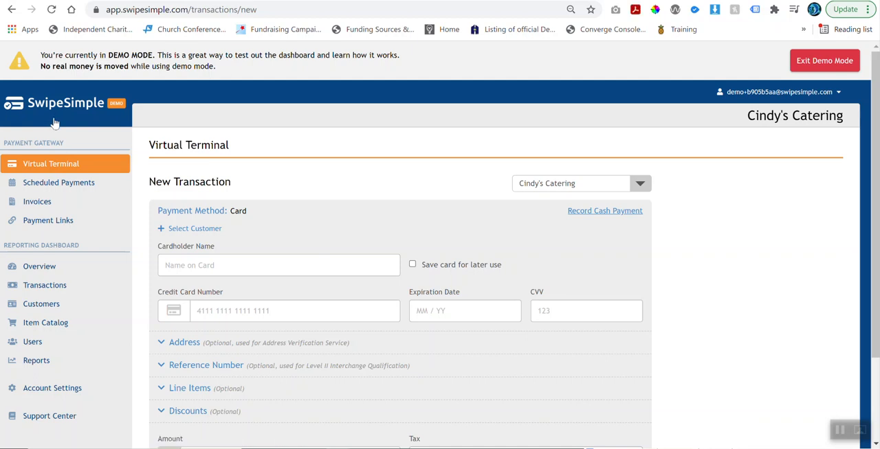
pyautogui.click(35, 226)
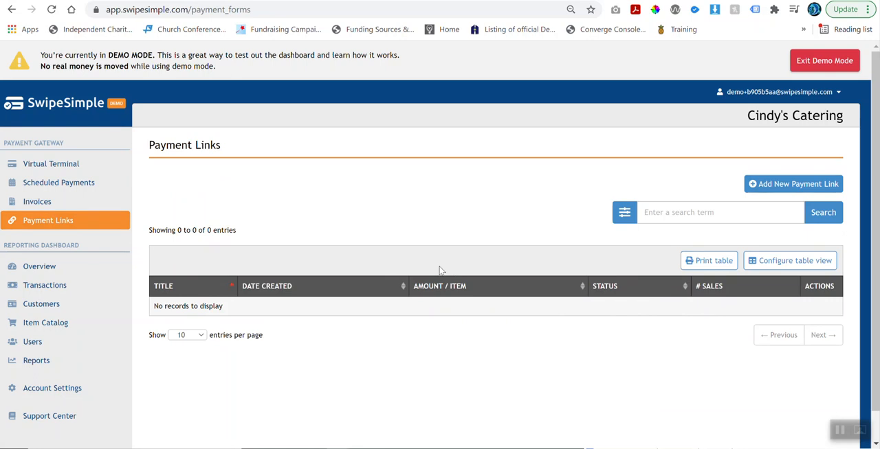
pyautogui.click(774, 187)
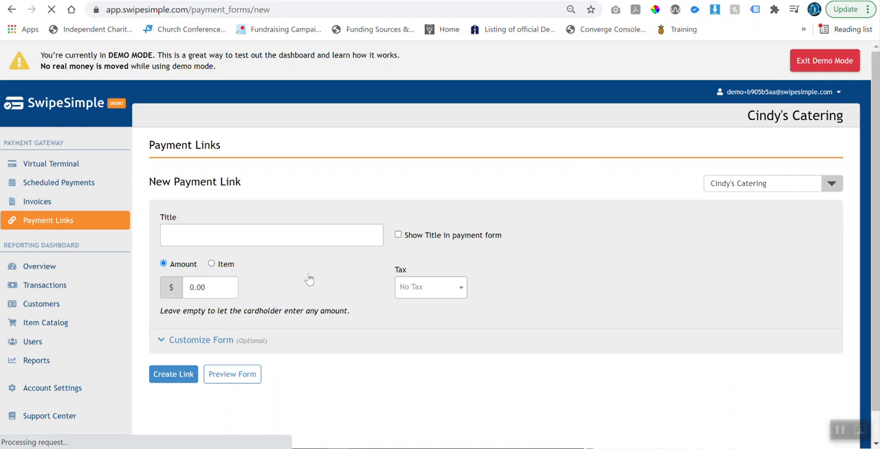
# Title the payment link "Make Monthly Payment" and have the title shown in the payment form.
pyautogui.click(236, 233)
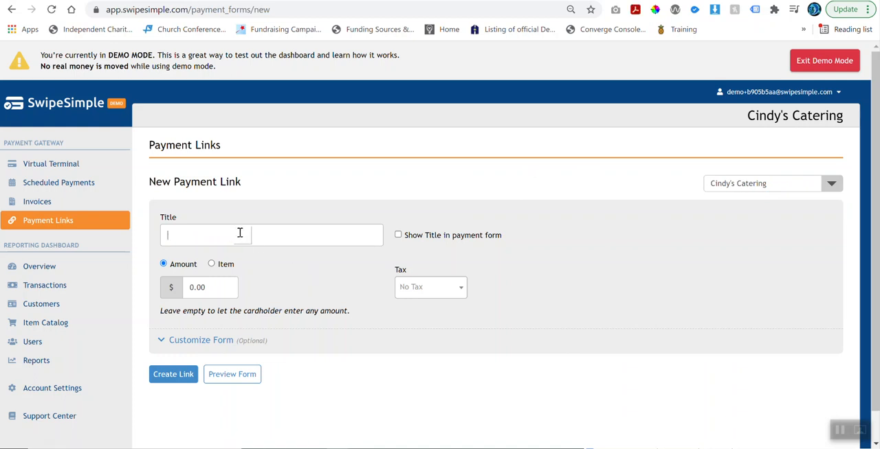
pyautogui.write('Make Monthly Payment')
pyautogui.click(398, 235)
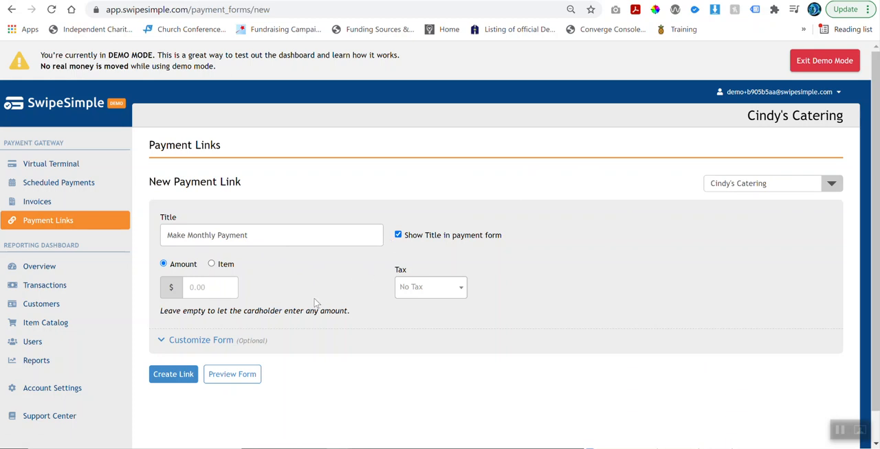
# Examine the catalog choices offered for an item-based link, keeping the link set to Amount.
pyautogui.click(212, 265)
pyautogui.click(165, 265)
pyautogui.click(211, 264)
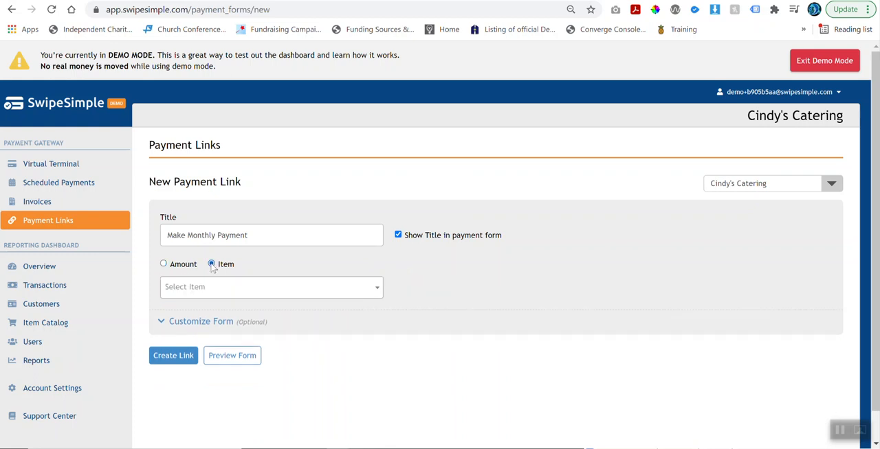
pyautogui.click(266, 296)
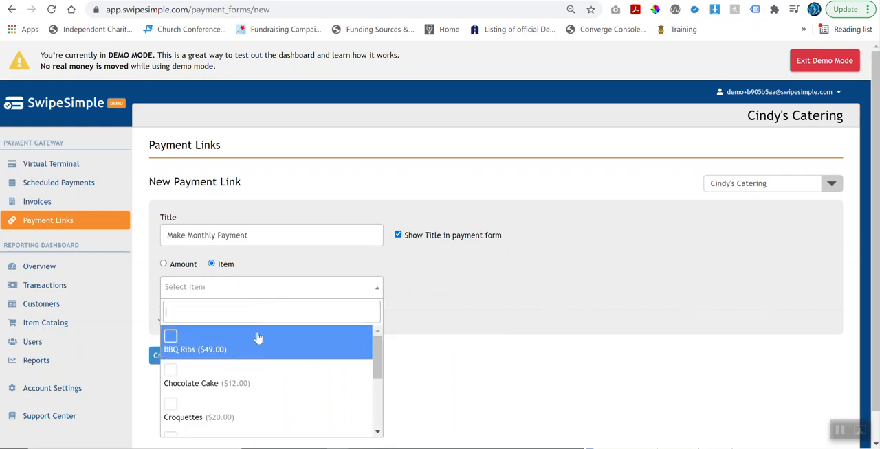
pyautogui.click(410, 309)
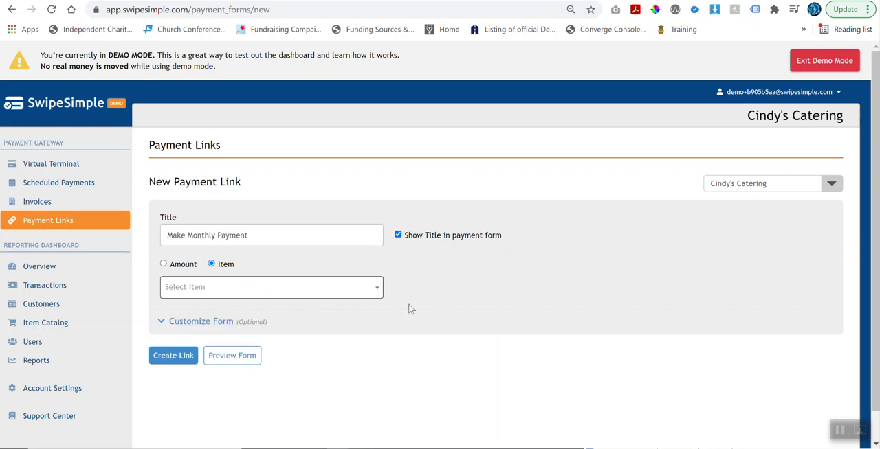
pyautogui.click(164, 264)
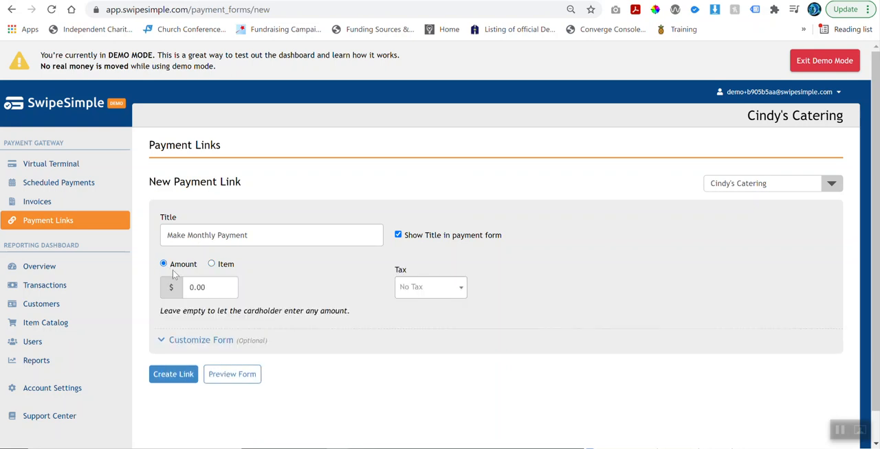
# Leave the amount empty so the cardholder can enter any amount, and apply the Low Tax (1%) rate.
pyautogui.moveTo(161, 311); pyautogui.dragTo(352, 320)
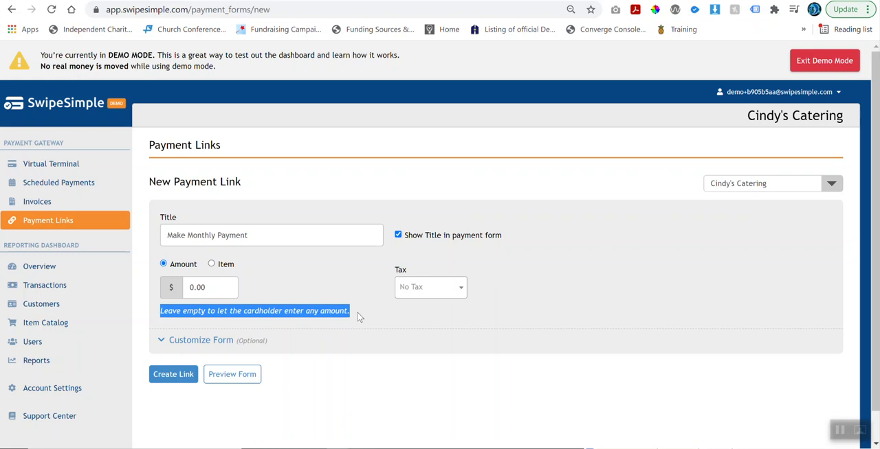
pyautogui.click(328, 288)
pyautogui.click(412, 287)
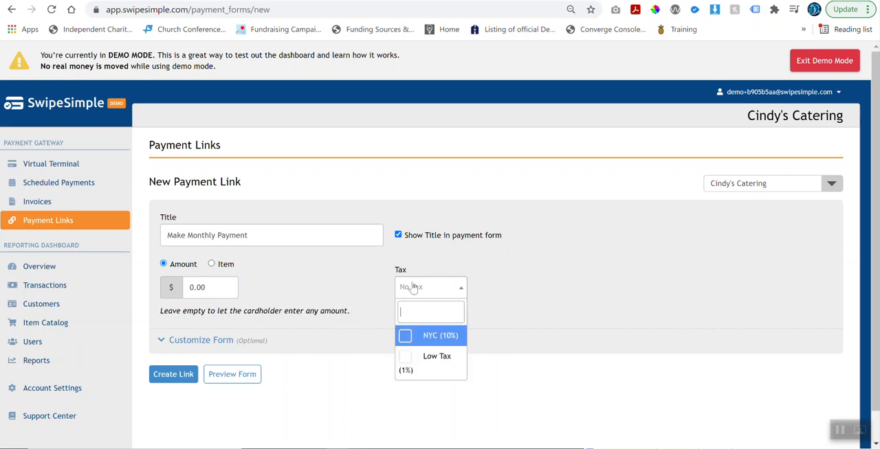
pyautogui.click(426, 366)
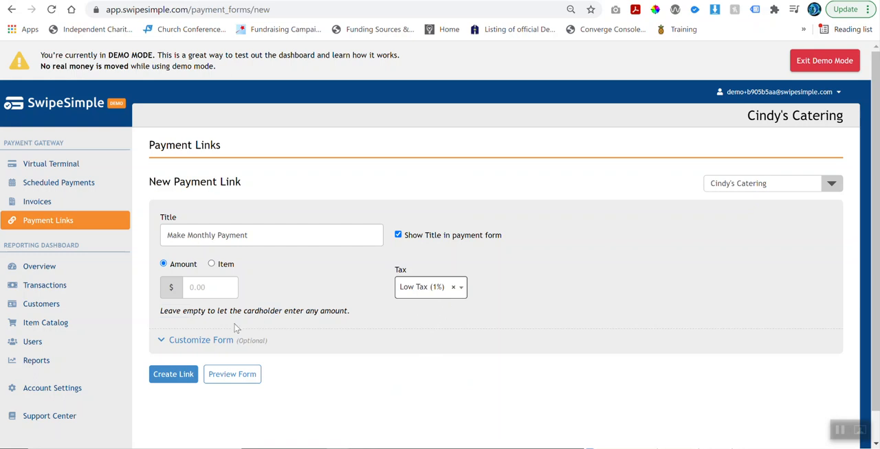
# Customize the form with the note "Please make your monthly payment promptly and include your invoice number.".
pyautogui.click(184, 347)
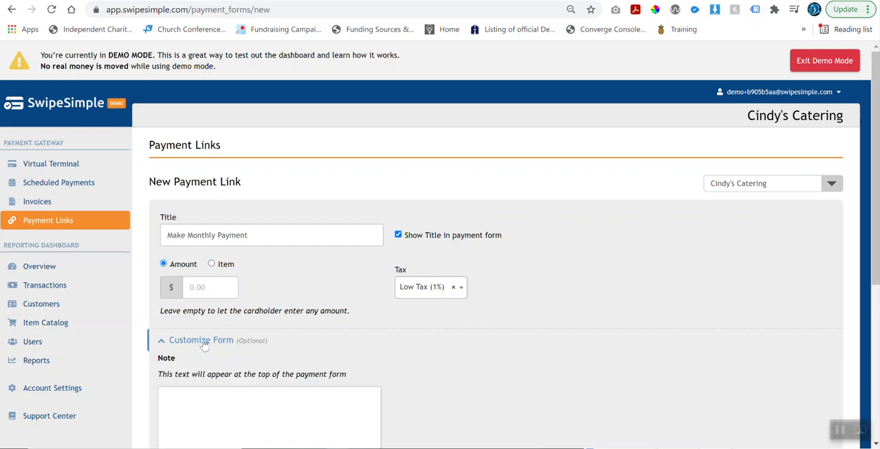
pyautogui.scroll(-2, 199, 343)
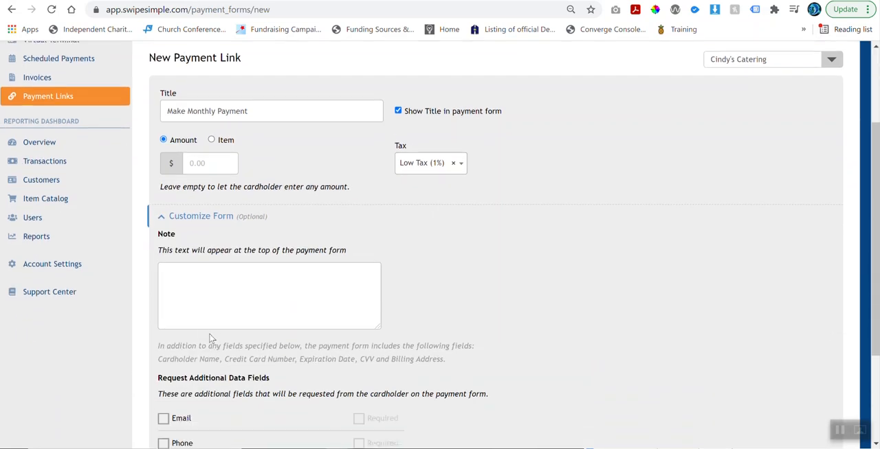
pyautogui.scroll(-1, 212, 338)
pyautogui.click(196, 223)
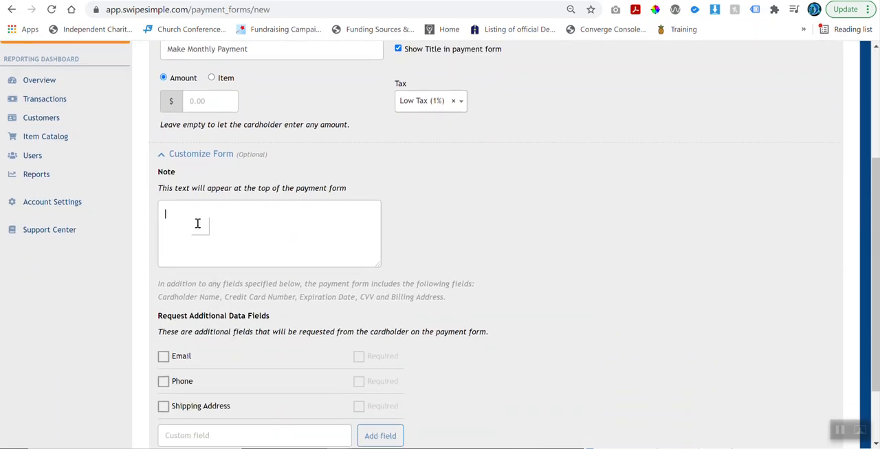
pyautogui.write('PLeas')
pyautogui.press('BackSpace')
pyautogui.write('ease make your monthly payment prom')
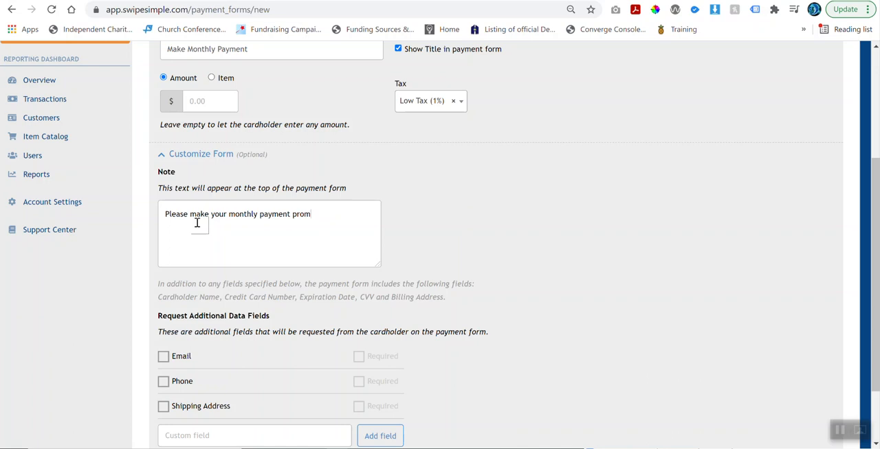
pyautogui.write('ptly and include your invoice number')
# Request the cardholder's Email as an additional data field and make it required.
pyautogui.scroll(-1, 273, 203)
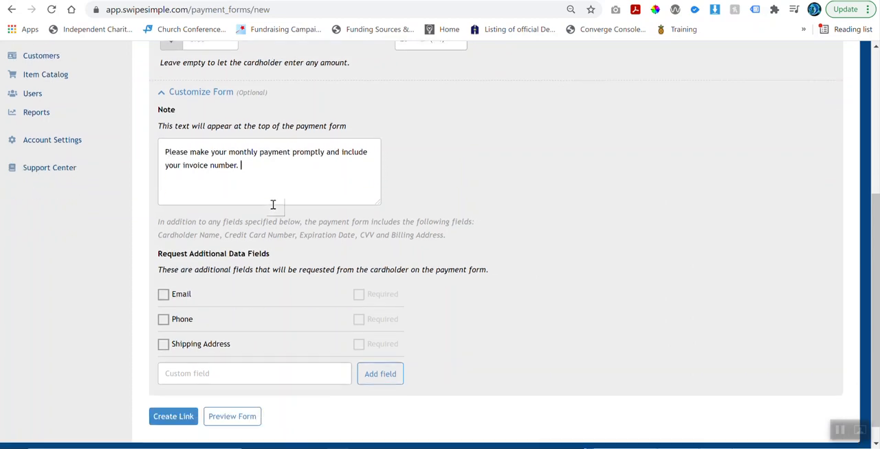
pyautogui.scroll(-1, 268, 206)
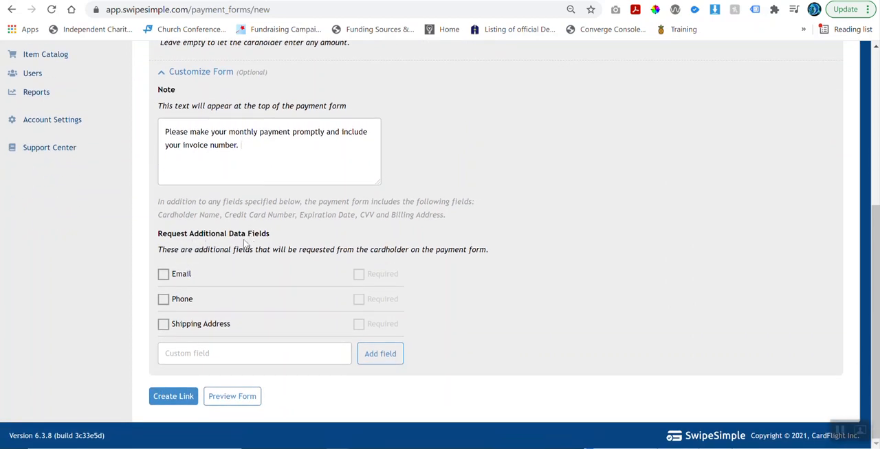
pyautogui.click(164, 277)
pyautogui.click(358, 275)
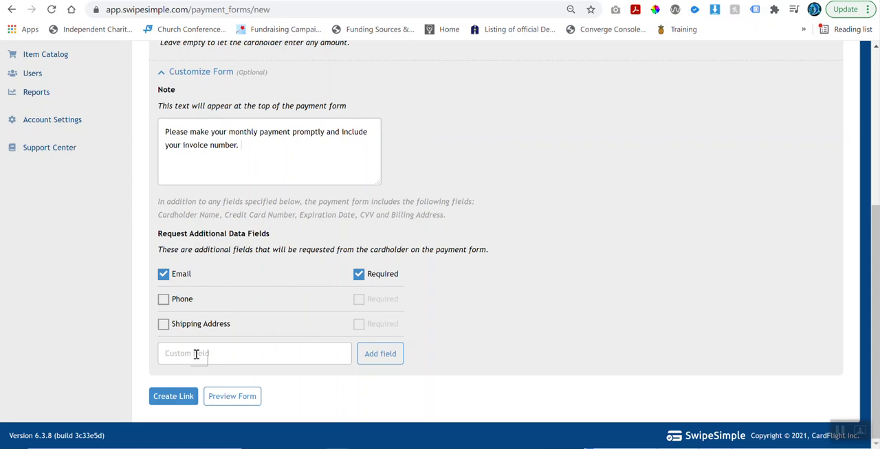
# Add a custom data field named "Invoice #" to the payment form and make it required.
pyautogui.write('Invoice ##')
pyautogui.click(365, 353)
pyautogui.click(360, 352)
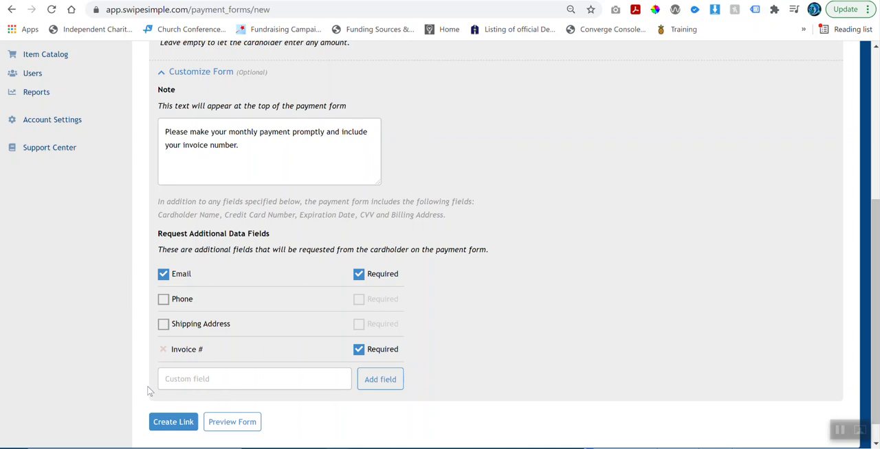
# Create the payment link and copy its shareable URL, closing the Share Link dialog.
pyautogui.click(168, 424)
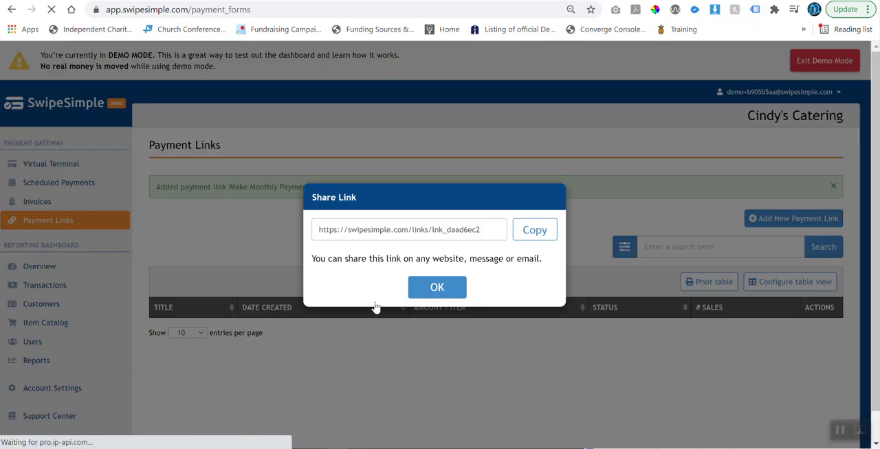
pyautogui.click(528, 231)
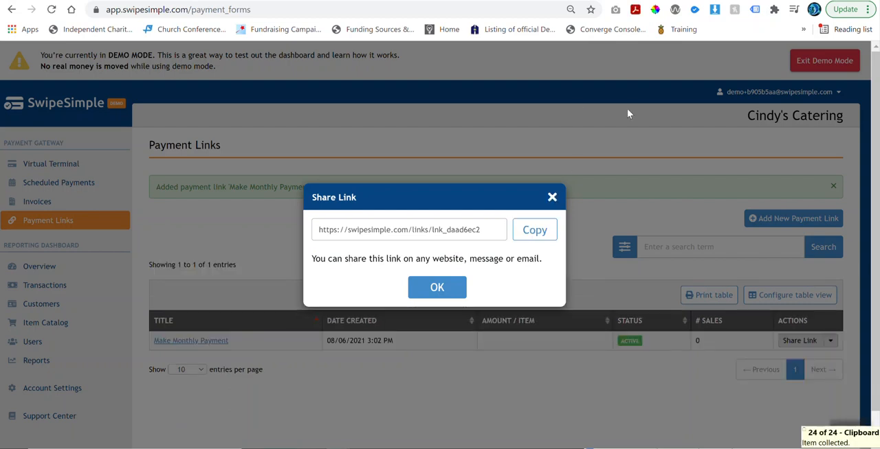
pyautogui.click(553, 198)
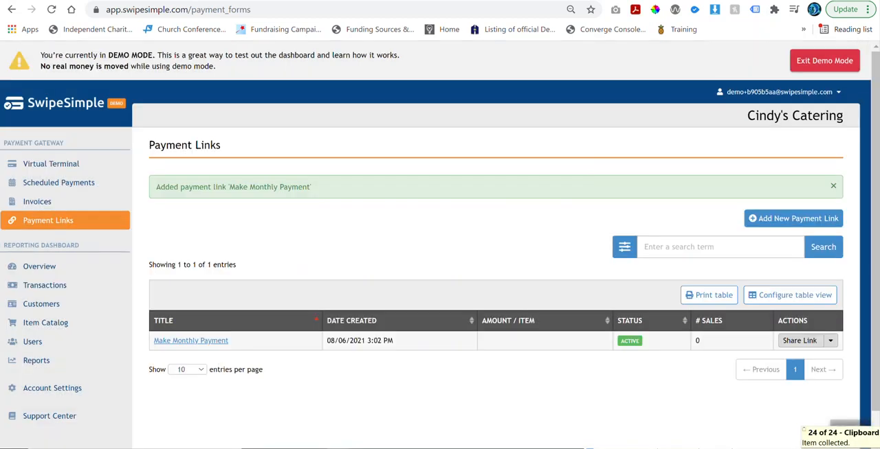
# Open the copied payment link in a new browser tab and look over the whole payment form.
pyautogui.hotkey('ctrl', 't')
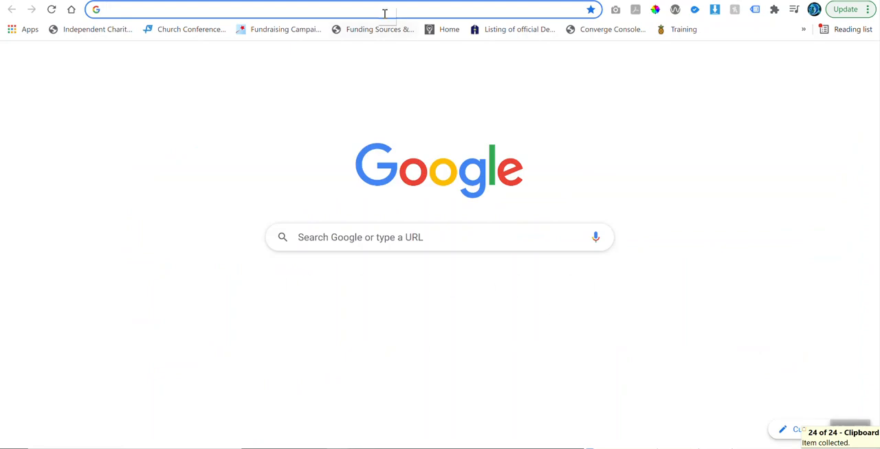
pyautogui.rightClick(385, 12)
pyautogui.click(421, 97)
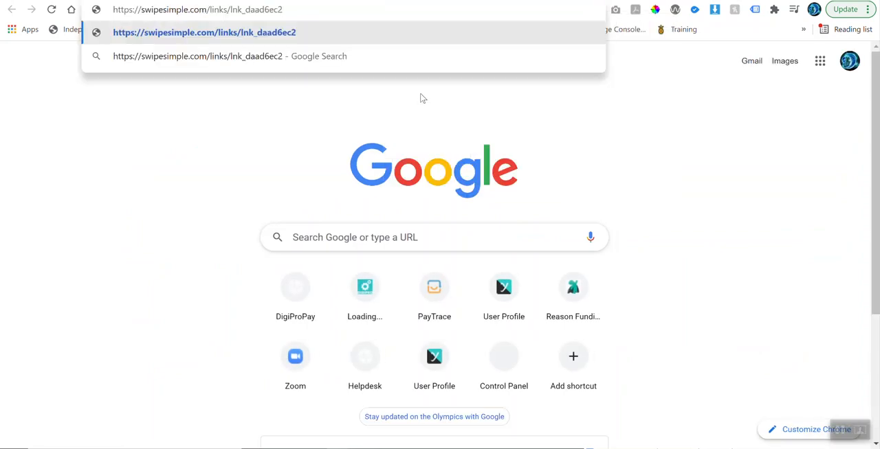
pyautogui.press('Return')
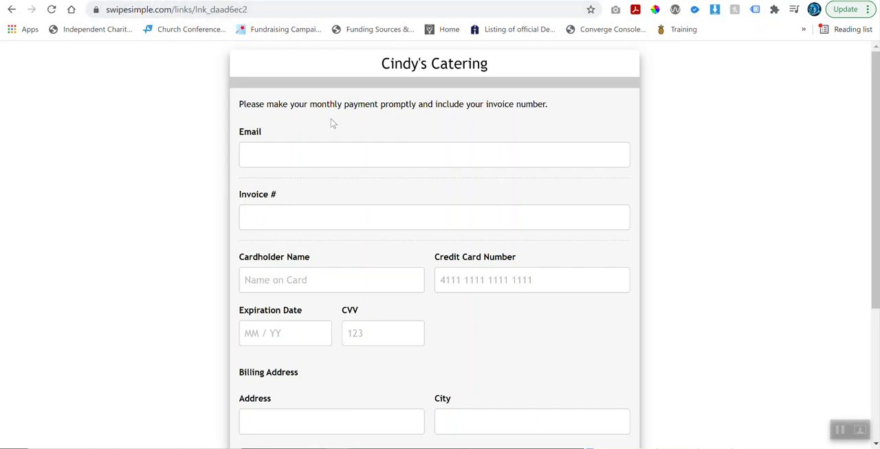
pyautogui.scroll(-3, 332, 122)
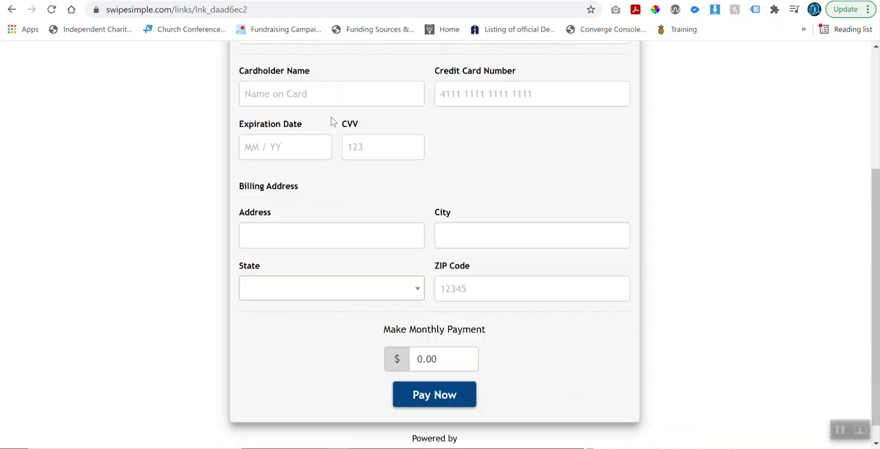
pyautogui.scroll(3, 333, 122)
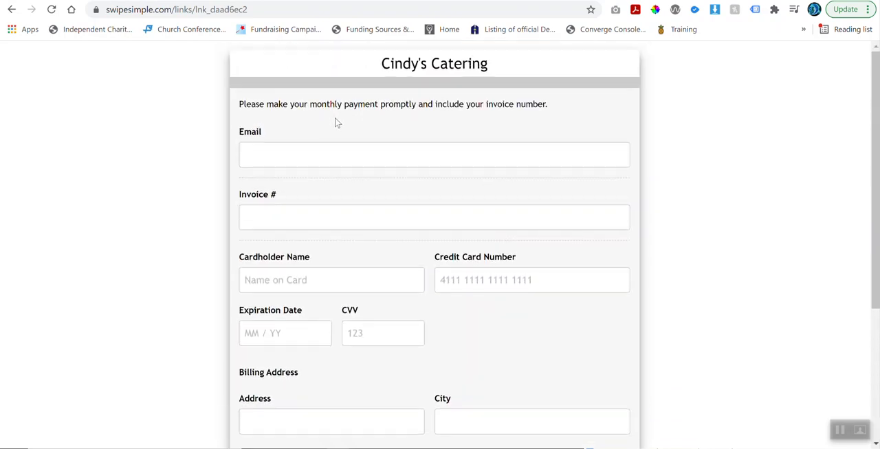
# Enter the payer's e-mail address and the invoice number on the payment form.
pyautogui.click(272, 156)
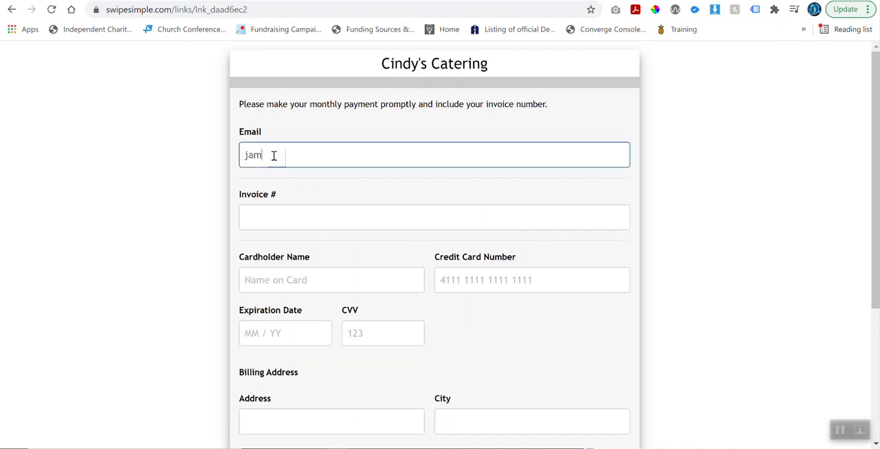
pyautogui.press('Tab')
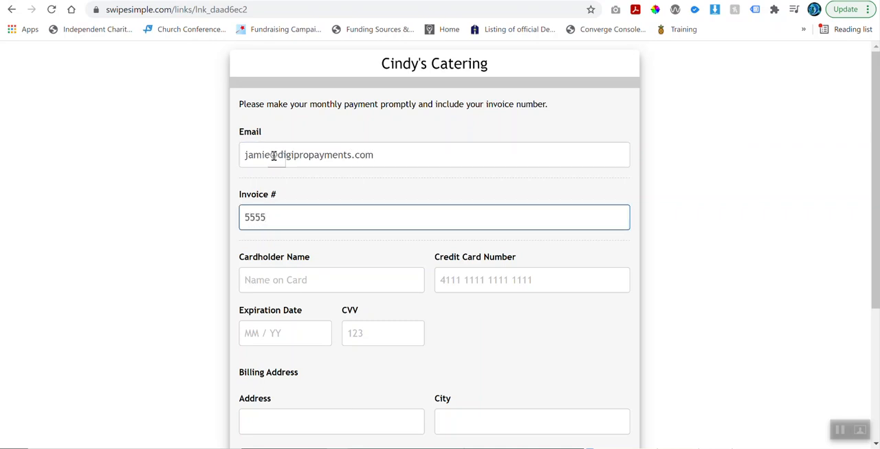
# Enter the cardholder's full name and the credit card number.
pyautogui.click(277, 281)
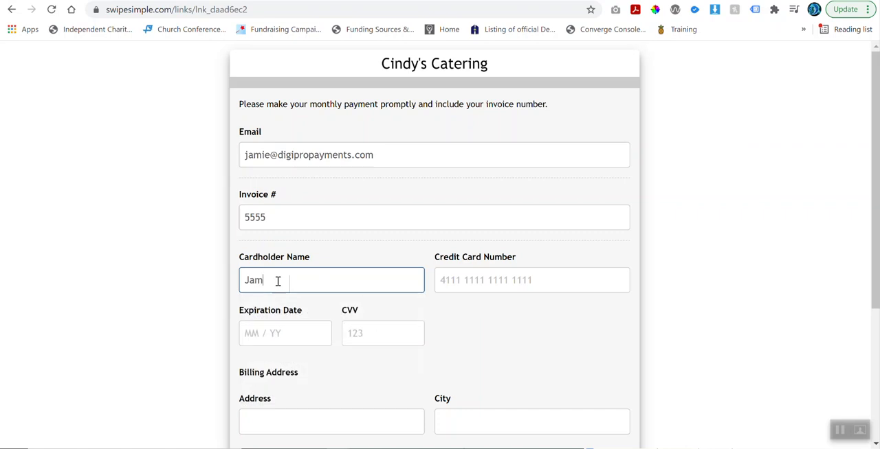
pyautogui.press('Tab')
pyautogui.write('4')
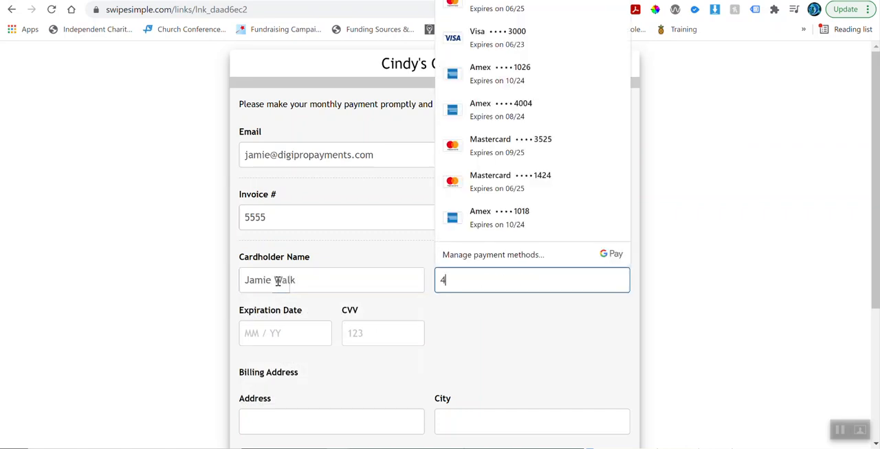
pyautogui.write('111 1111 1111 1111')
# Enter the card's expiration date and CVV code.
pyautogui.click(261, 334)
pyautogui.write('12 / 26')
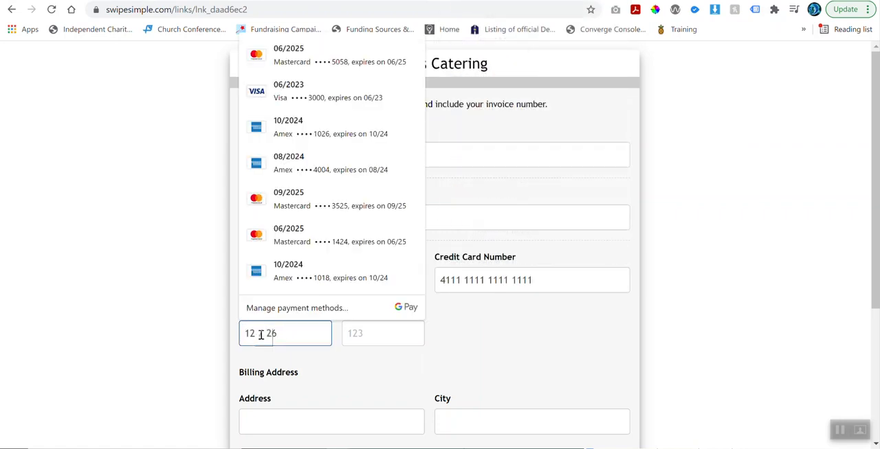
pyautogui.click(382, 334)
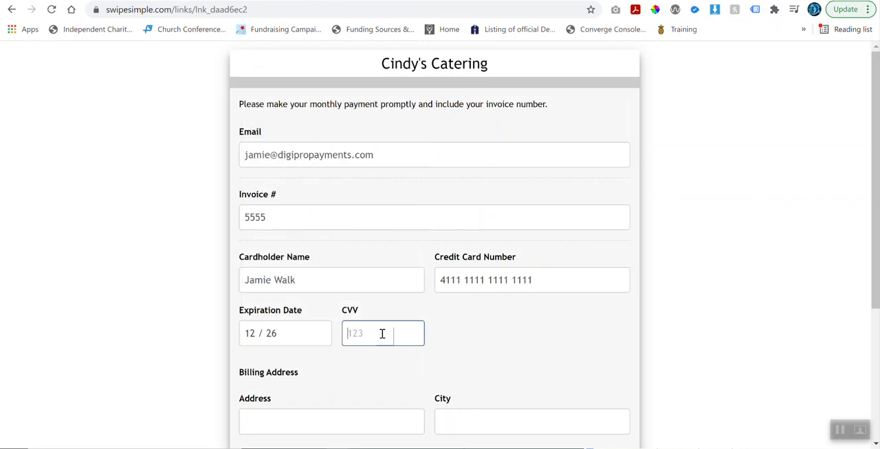
pyautogui.write('56')
pyautogui.press('BackSpace')
pyautogui.press('BackSpace')
pyautogui.write('999')
# Enter the street address and city in the billing address section of the payment form.
pyautogui.scroll(-1, 330, 297)
pyautogui.scroll(-2, 331, 296)
pyautogui.click(291, 302)
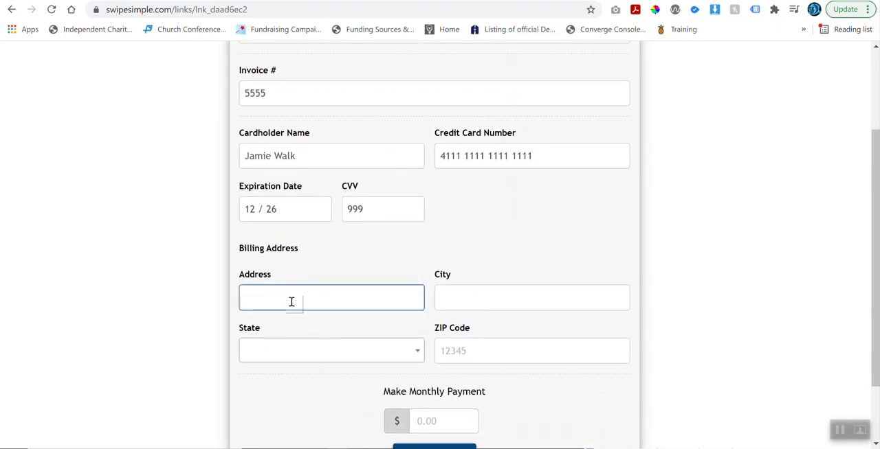
pyautogui.press('Tab')
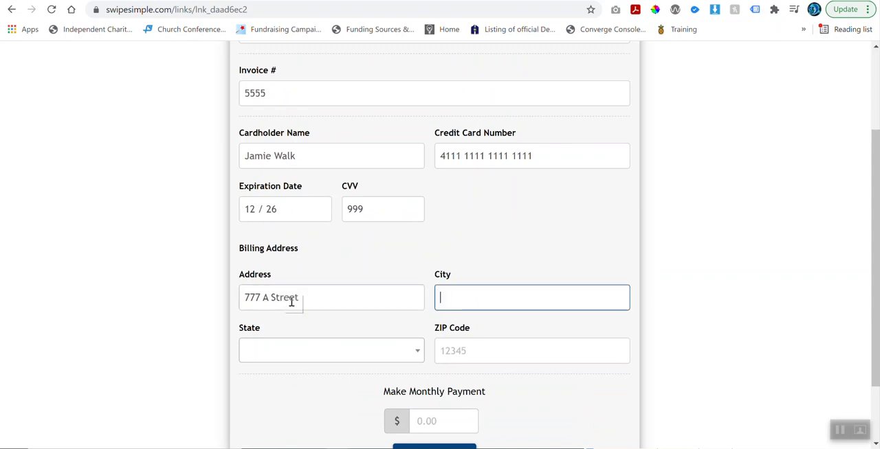
pyautogui.write('Pensacola')
pyautogui.press('Tab')
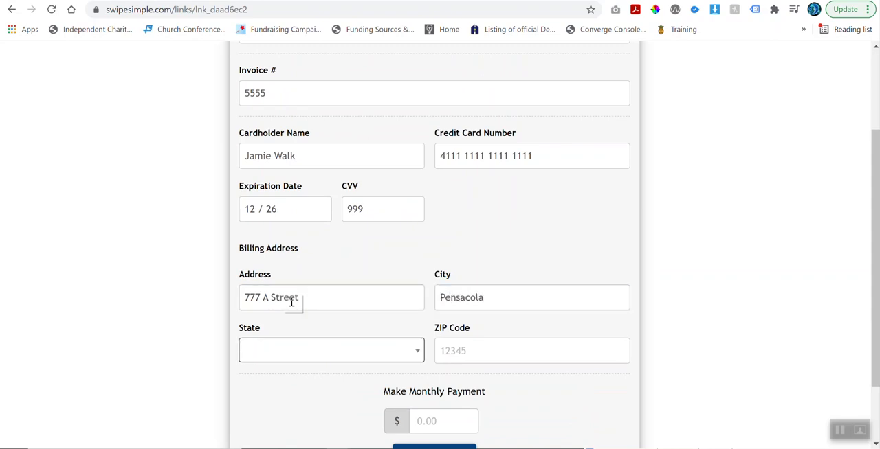
# Choose the billing state and enter the billing ZIP code.
pyautogui.click(310, 350)
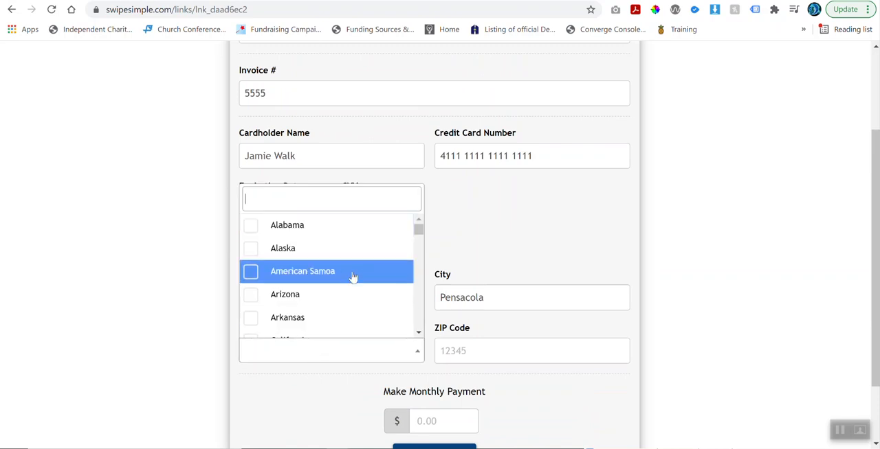
pyautogui.write('flor')
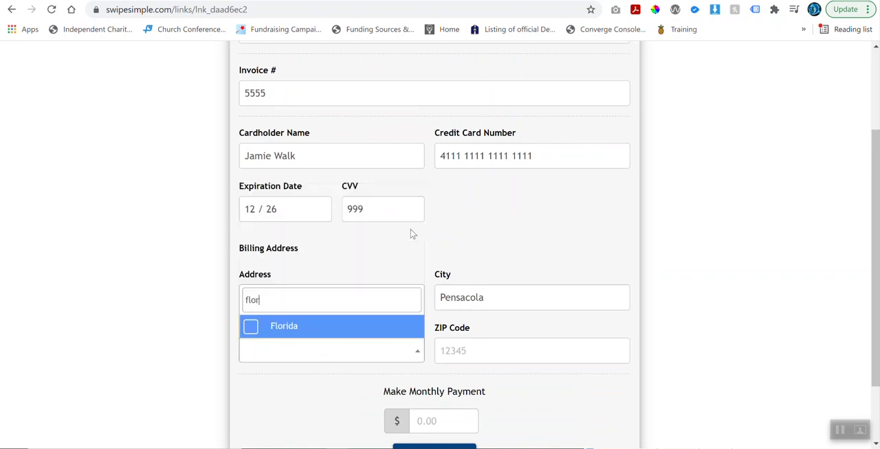
pyautogui.click(314, 325)
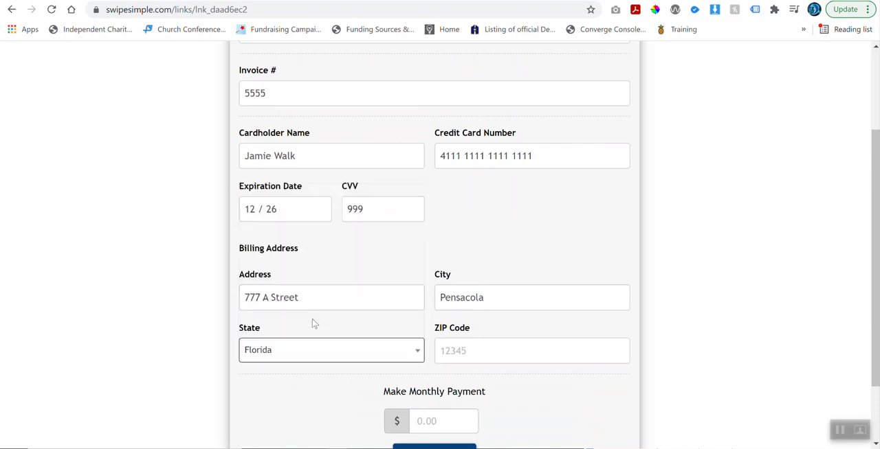
pyautogui.click(454, 348)
pyautogui.write('35602')
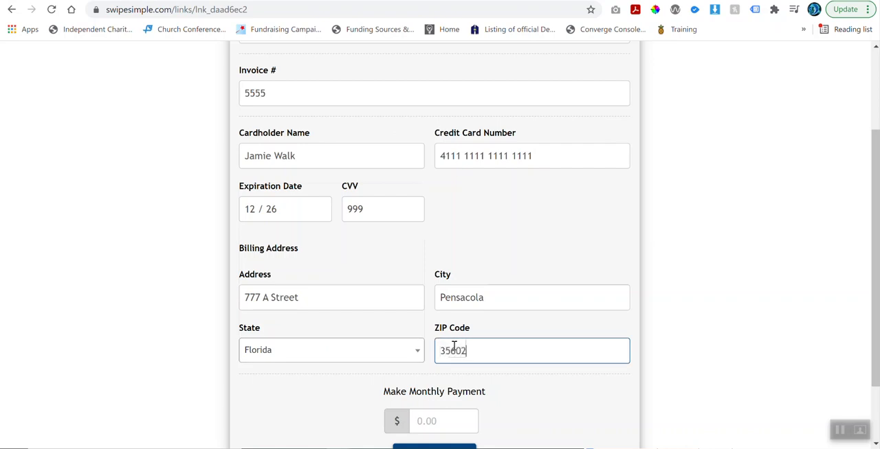
# Enter a monthly payment amount of $75.00 and submit the payment.
pyautogui.scroll(-2, 453, 348)
pyautogui.click(424, 339)
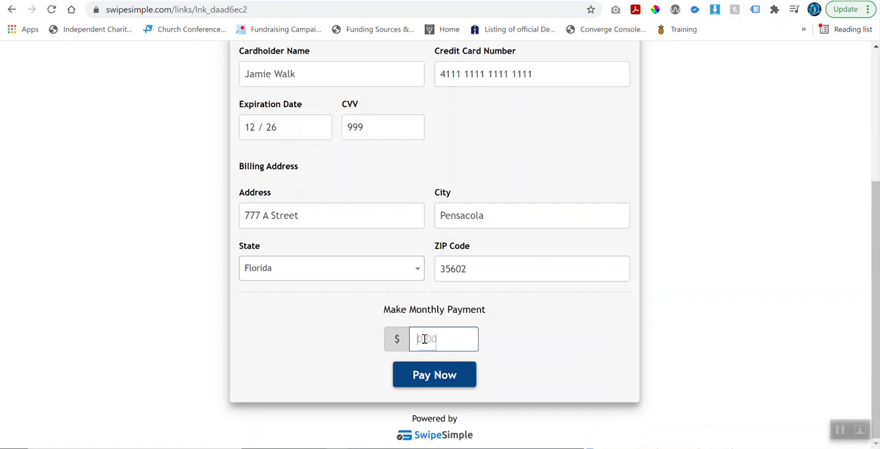
pyautogui.write('75.00')
pyautogui.scroll(-1, 436, 343)
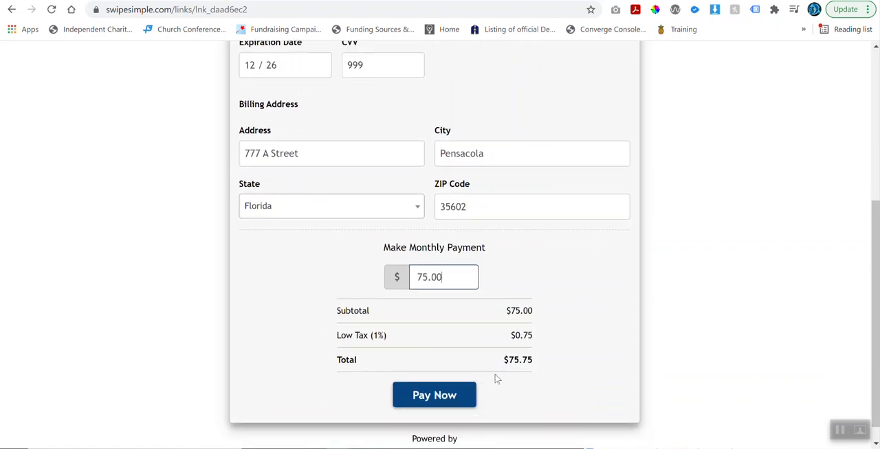
pyautogui.click(422, 401)
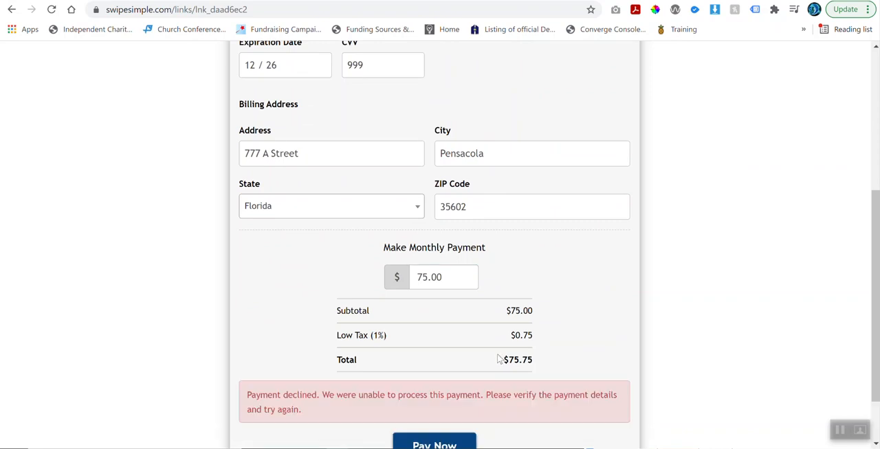
pyautogui.scroll(-1, 499, 359)
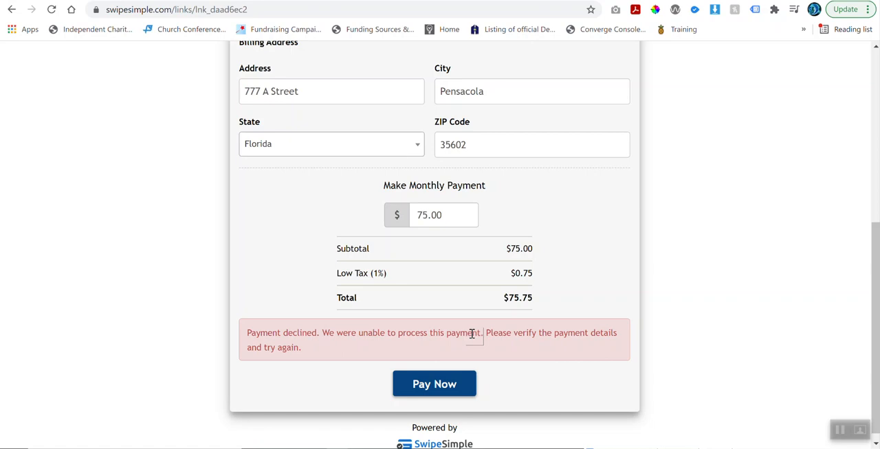
pyautogui.scroll(5, 487, 326)
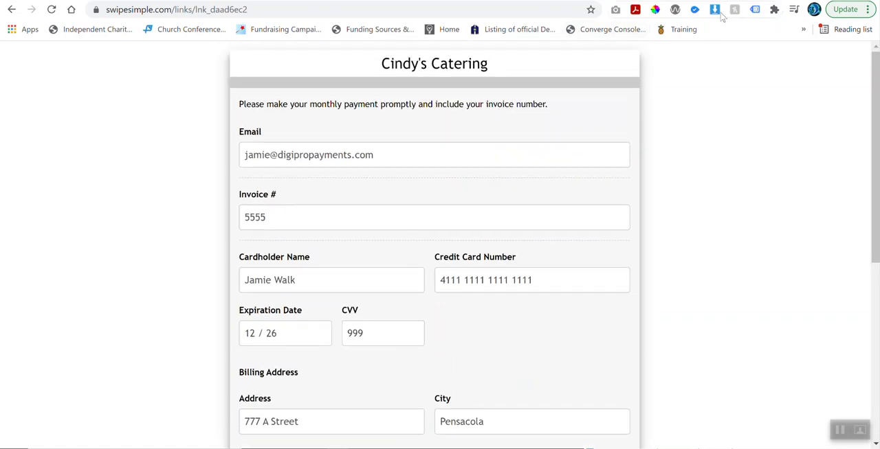
# Return to the payment links list and open the "Make Monthly Payment" link for editing.
pyautogui.hotkey('ctrl', 'shift', 'Tab')
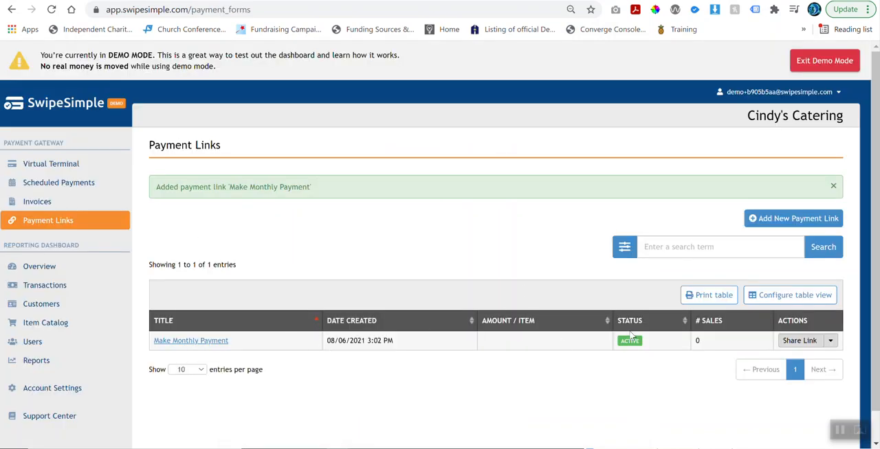
pyautogui.click(187, 344)
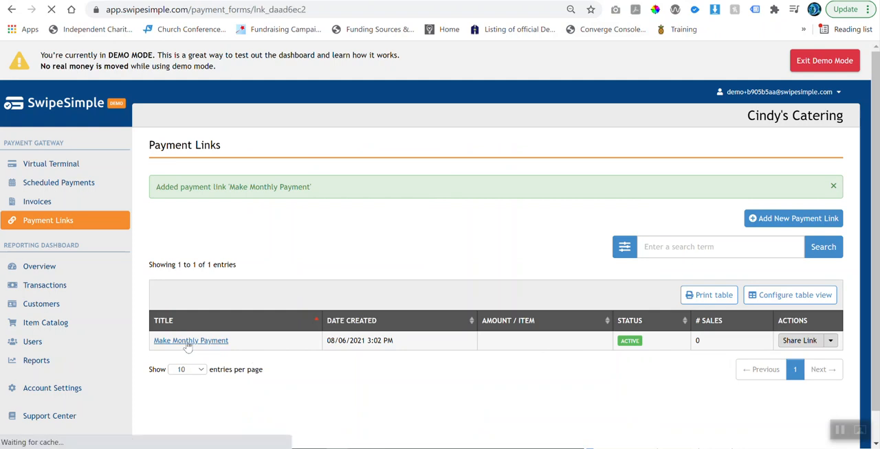
pyautogui.scroll(-1, 212, 332)
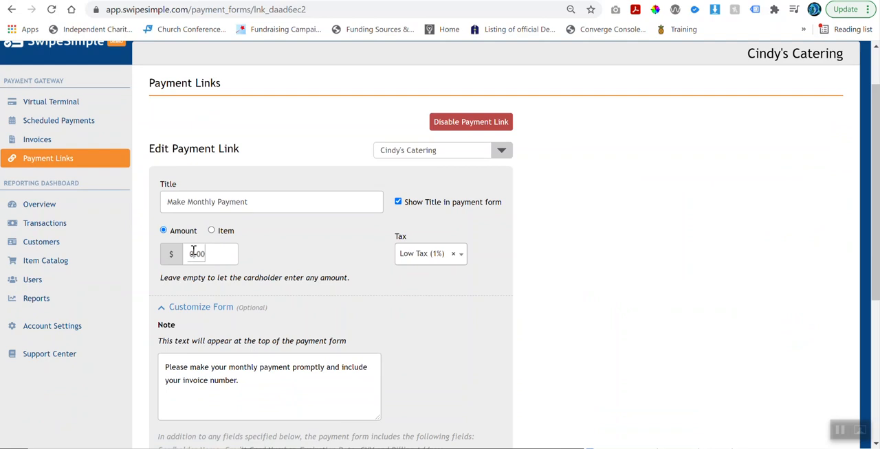
# Switch the link's charge from an amount to the item Tres Leches ($18.00) and update the link.
pyautogui.click(213, 233)
pyautogui.click(211, 258)
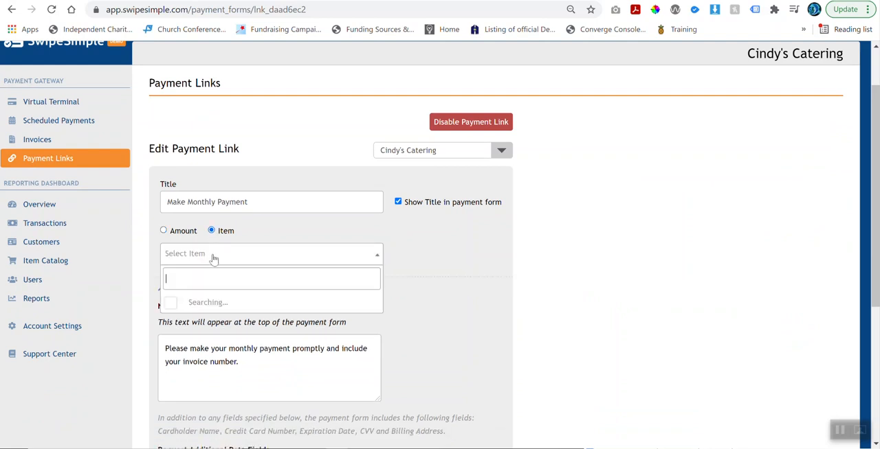
pyautogui.moveTo(378, 317); pyautogui.dragTo(383, 371)
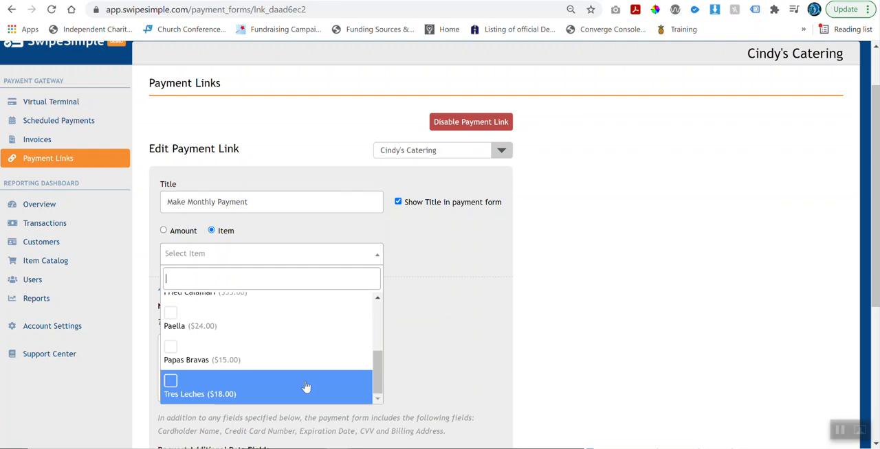
pyautogui.click(172, 379)
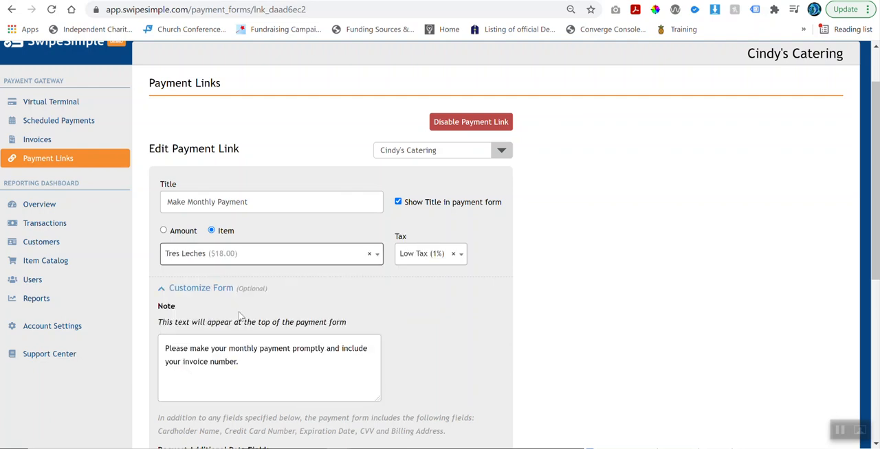
pyautogui.scroll(-5, 240, 316)
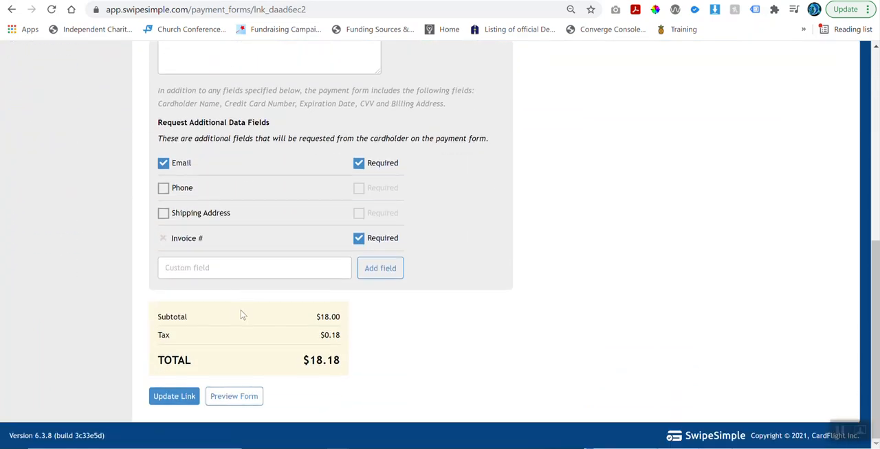
pyautogui.click(176, 398)
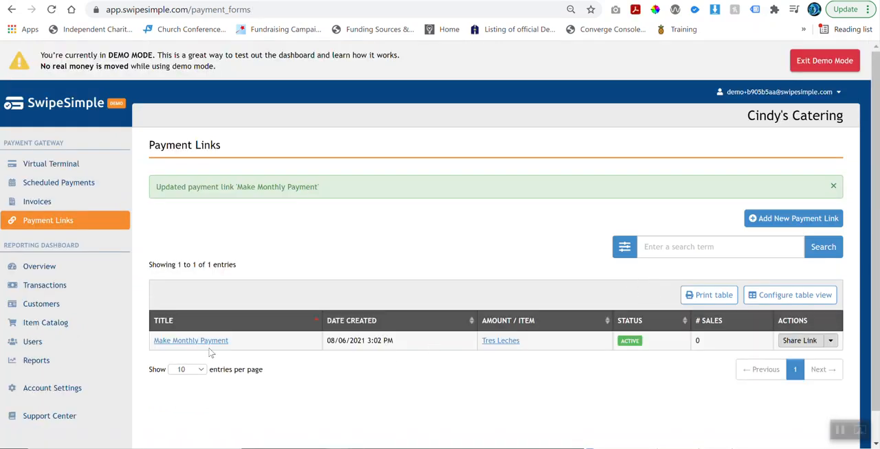
# Reopen the "Make Monthly Payment" link and preview its payment form to examine how the item is presented.
pyautogui.click(205, 341)
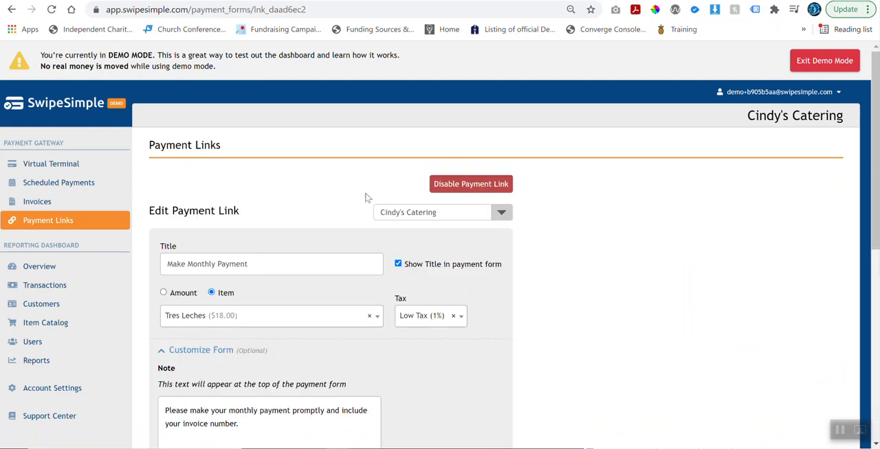
pyautogui.scroll(-5, 367, 198)
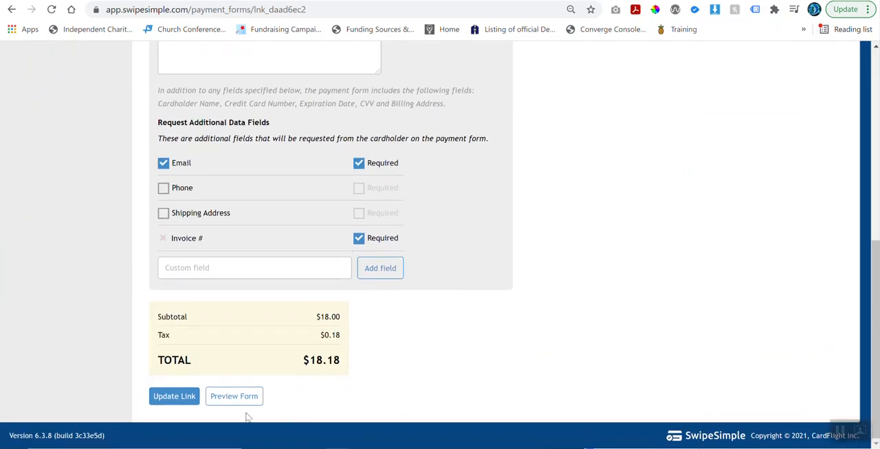
pyautogui.click(236, 400)
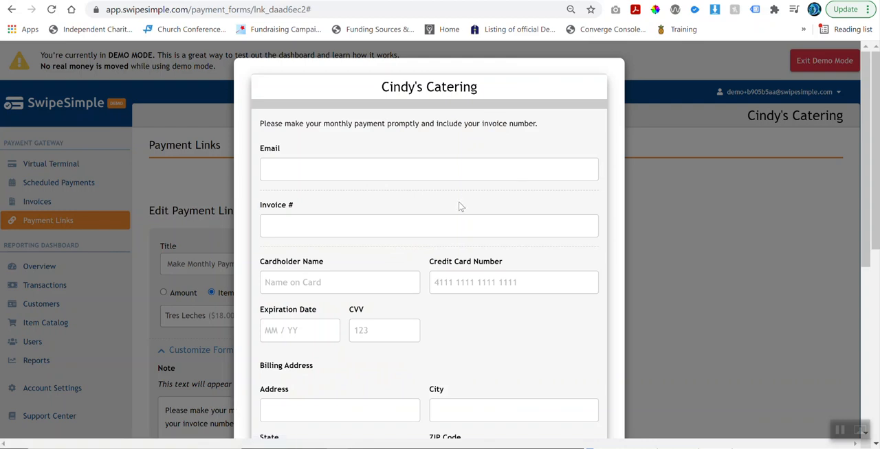
pyautogui.scroll(-4, 459, 206)
pyautogui.scroll(2, 459, 209)
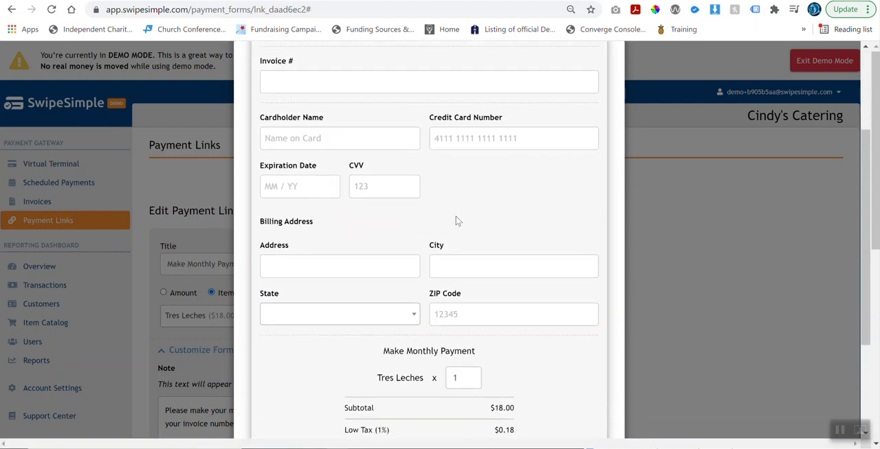
pyautogui.scroll(-1, 459, 219)
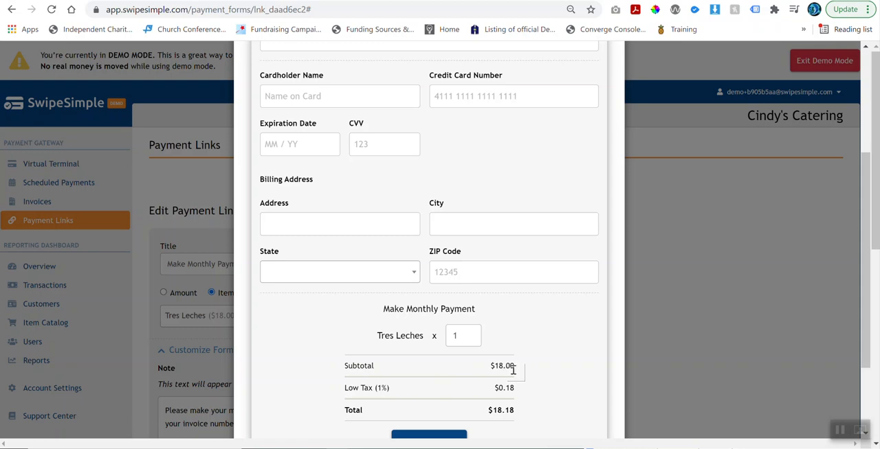
# Set the Tres Leches quantity to 3 in the preview, check the recalculated charges and close the preview.
pyautogui.click(472, 334)
pyautogui.click(472, 333)
pyautogui.scroll(-1, 508, 353)
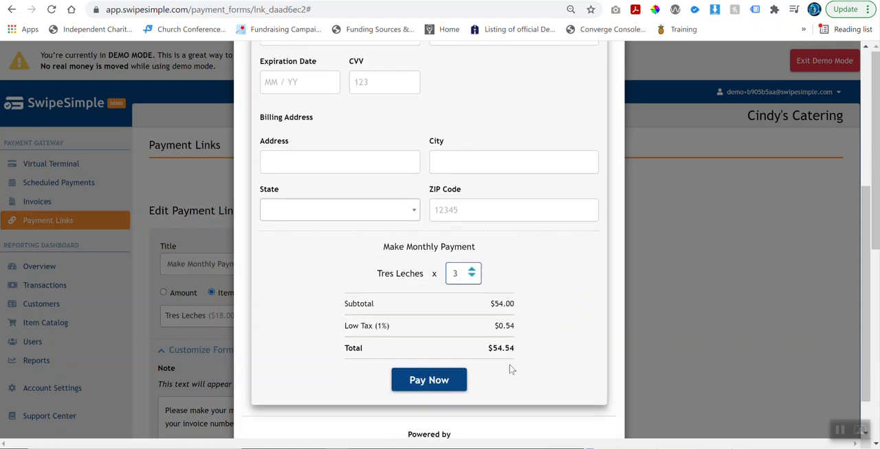
pyautogui.scroll(5, 495, 335)
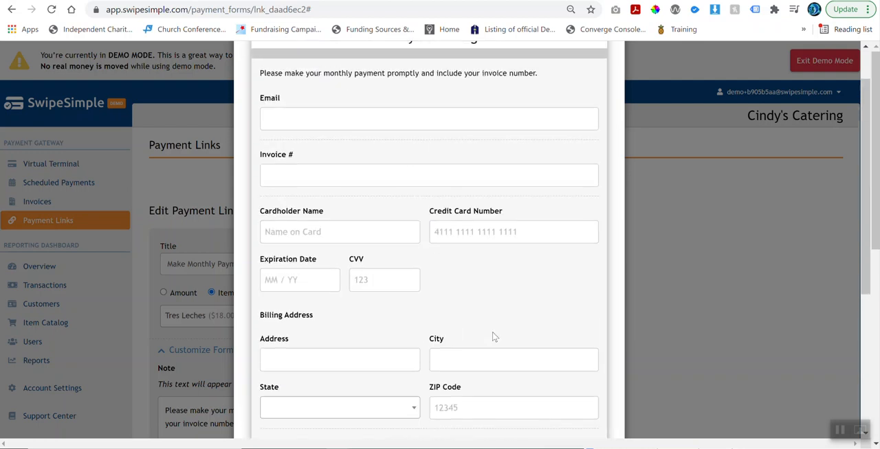
pyautogui.scroll(-6, 625, 290)
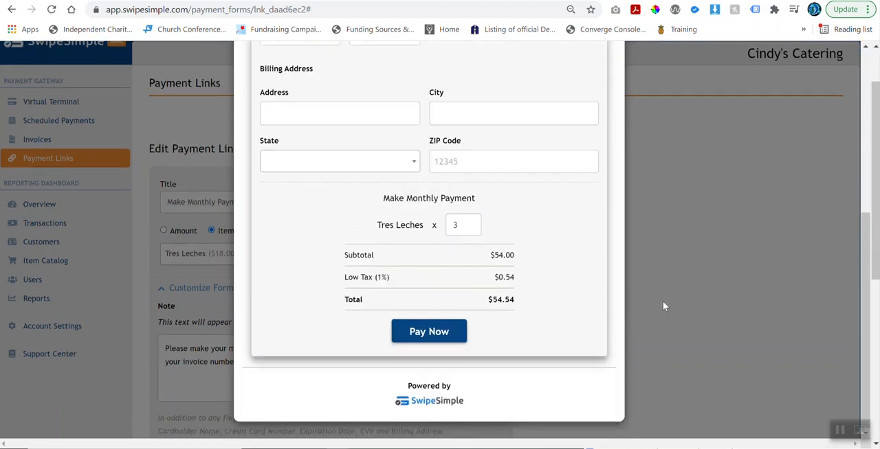
pyautogui.click(662, 301)
# Switch the link's charge back to an amount, set it to $500.00, and update the link.
pyautogui.scroll(-4, 439, 227)
pyautogui.scroll(4, 347, 165)
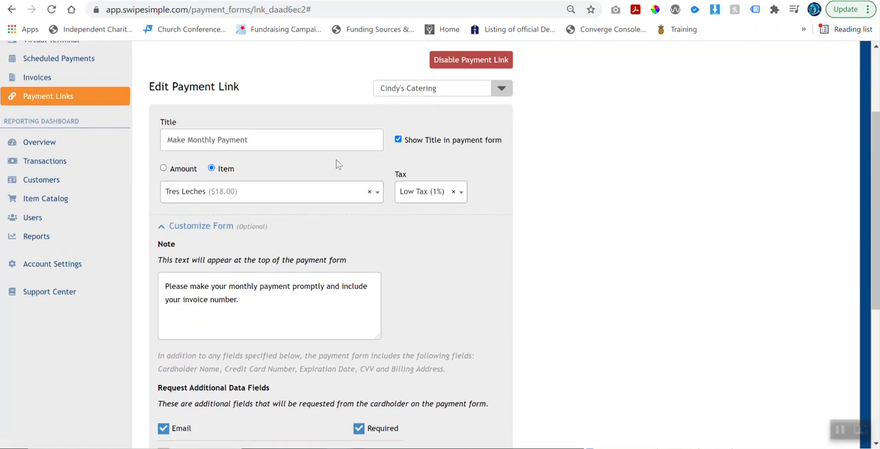
pyautogui.click(164, 169)
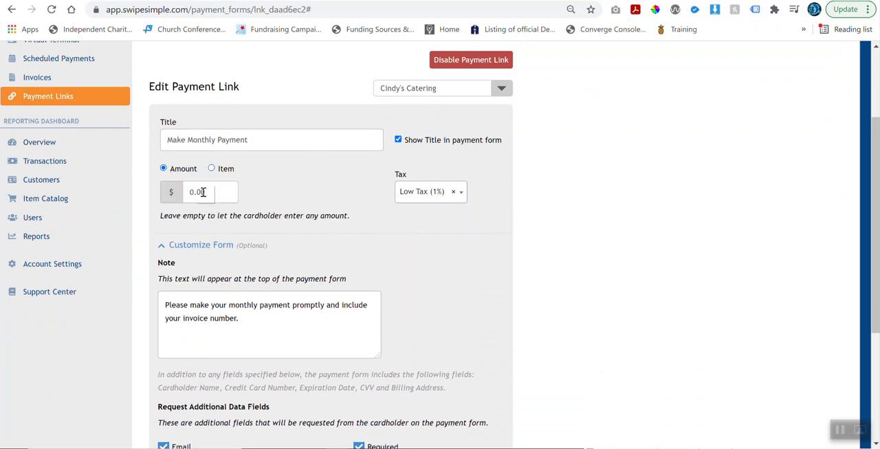
pyautogui.write('5000')
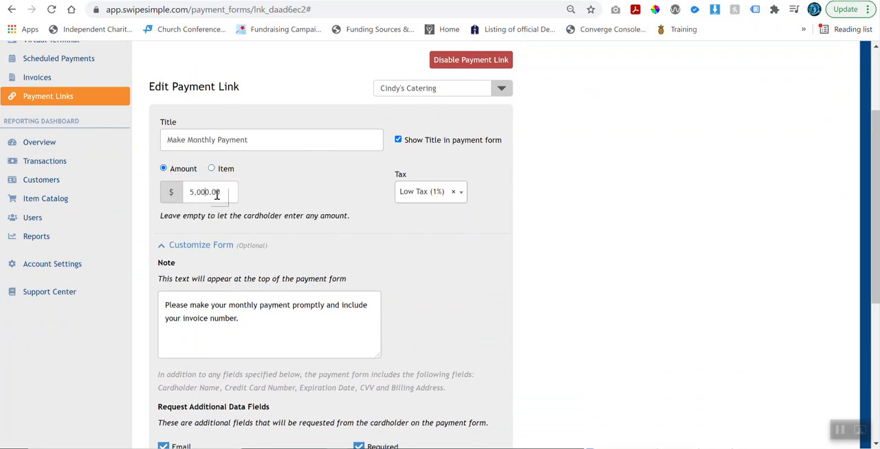
pyautogui.press('BackSpace')
pyautogui.scroll(-1, 316, 202)
pyautogui.scroll(-1, 313, 198)
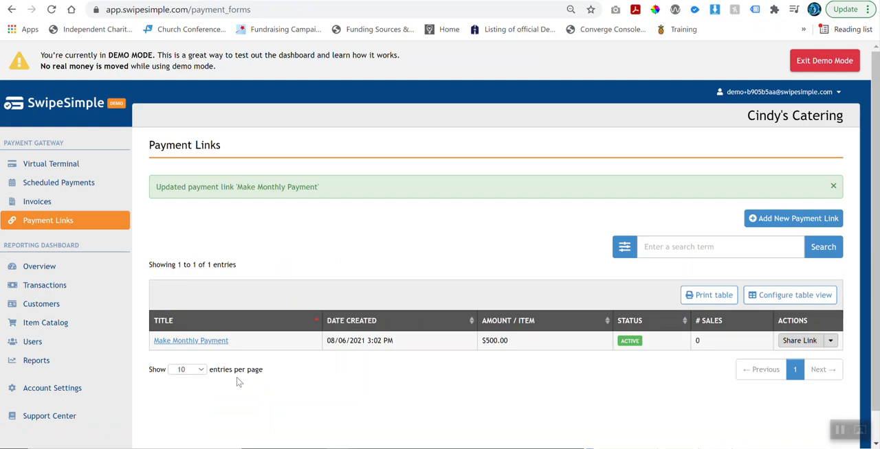
# Copy the share link of the "Make Monthly Payment" link and open it in a new browser tab.
pyautogui.scroll(-1, 238, 383)
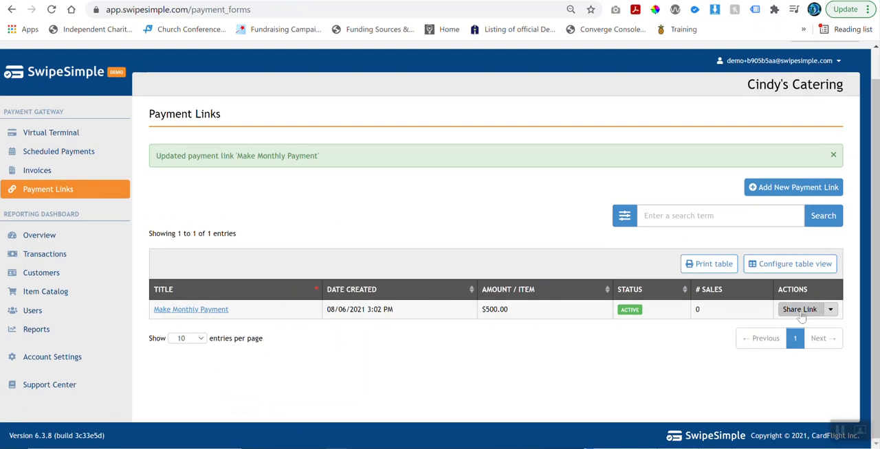
pyautogui.click(800, 310)
pyautogui.click(535, 231)
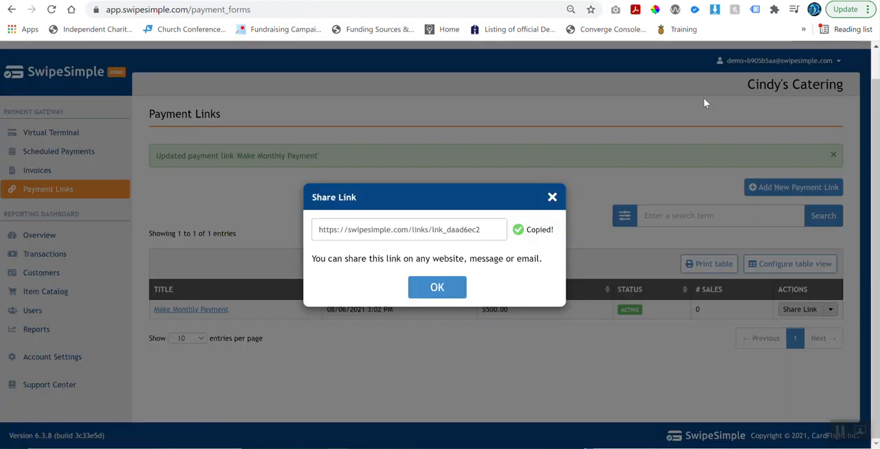
pyautogui.hotkey('ctrl', 't')
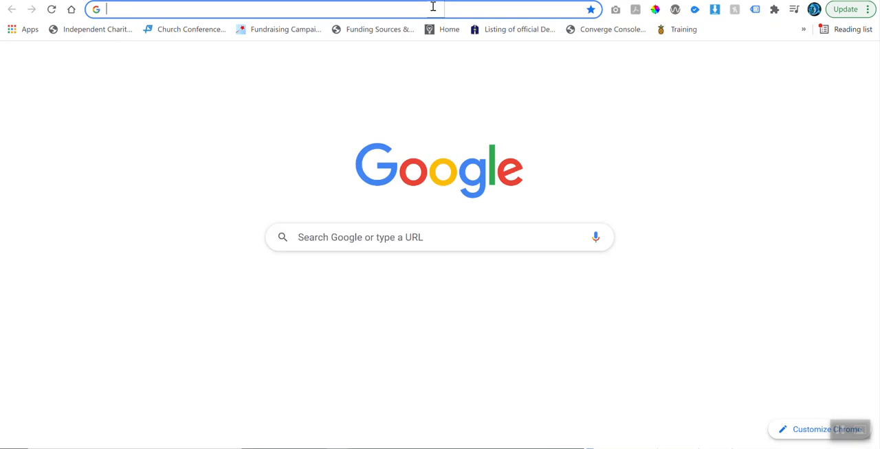
pyautogui.hotkey('ctrl', 'v')
pyautogui.press('Return')
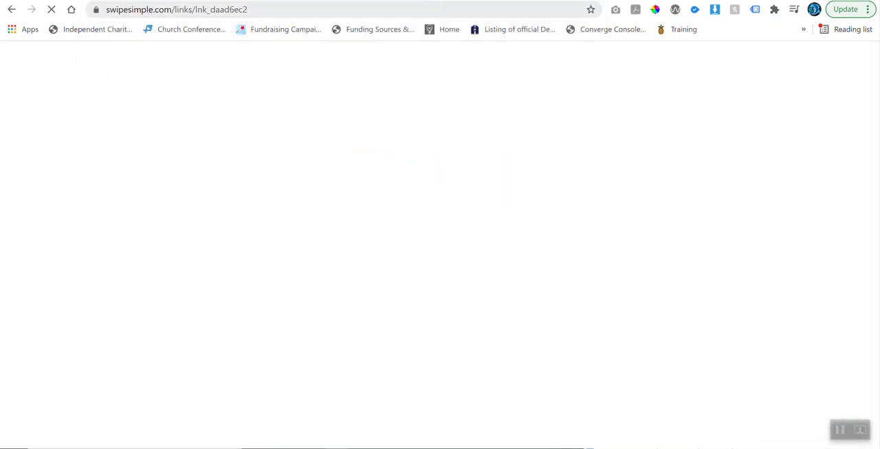
# Examine the public payment form's fields and charge summary, return to the Payment Links page and close the share dialog.
pyautogui.scroll(-4, 404, 141)
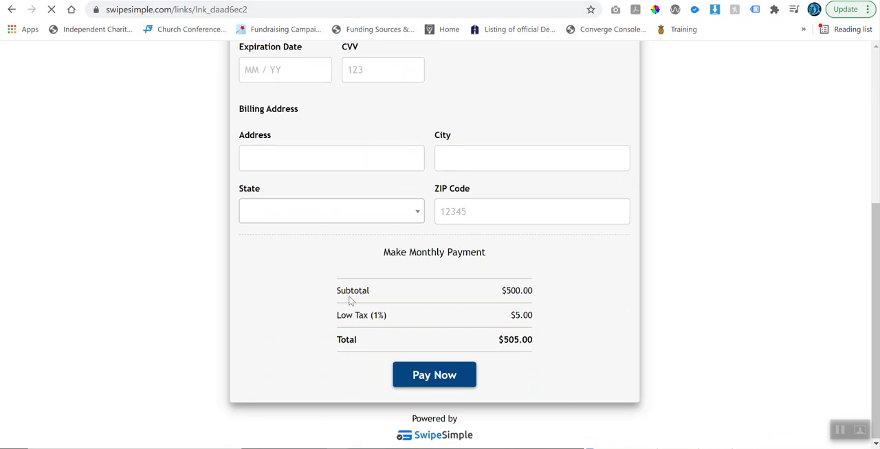
pyautogui.scroll(4, 490, 303)
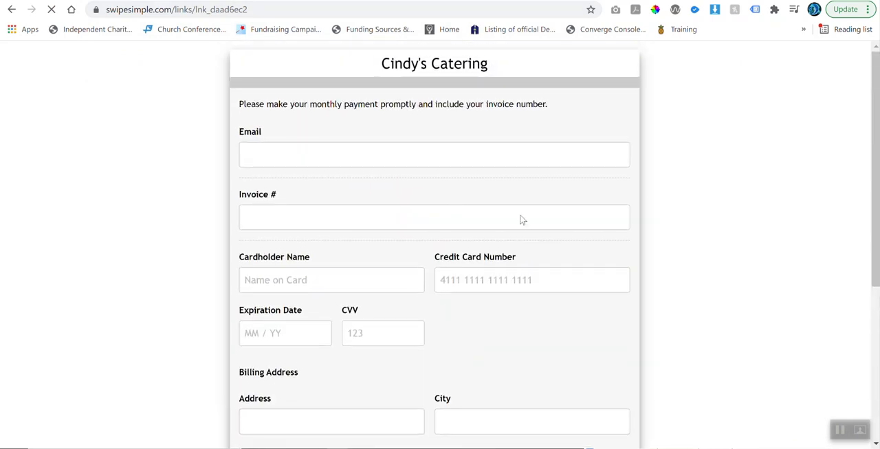
pyautogui.scroll(-1, 435, 178)
pyautogui.scroll(-3, 435, 182)
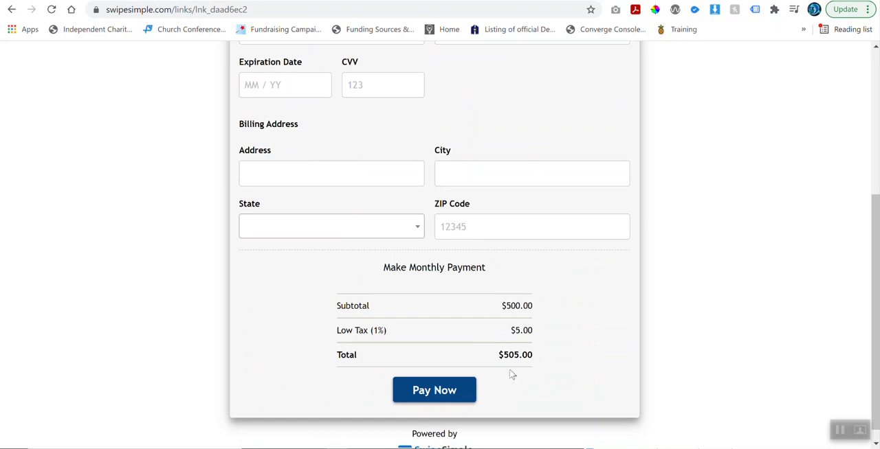
pyautogui.scroll(3, 570, 340)
pyautogui.scroll(1, 570, 341)
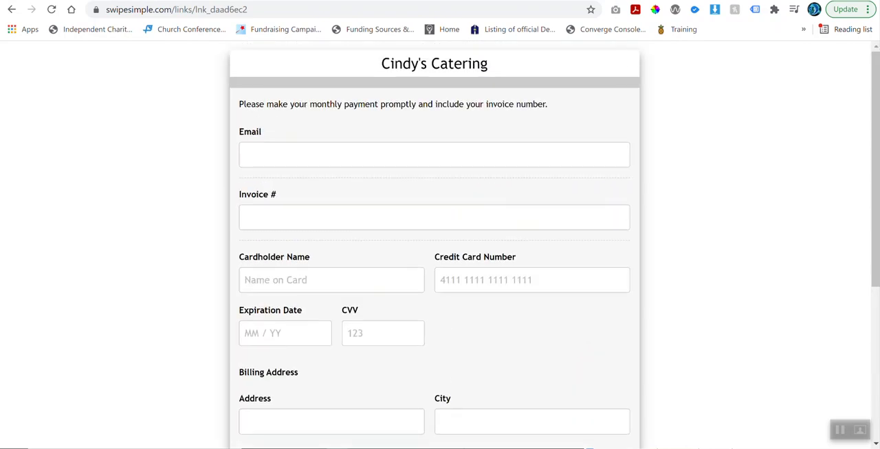
pyautogui.hotkey('ctrl', 'shift', 'Tab')
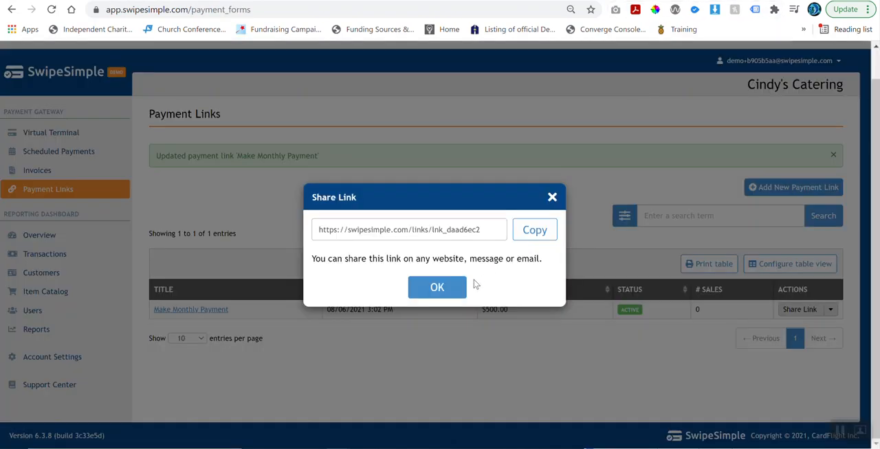
pyautogui.click(552, 198)
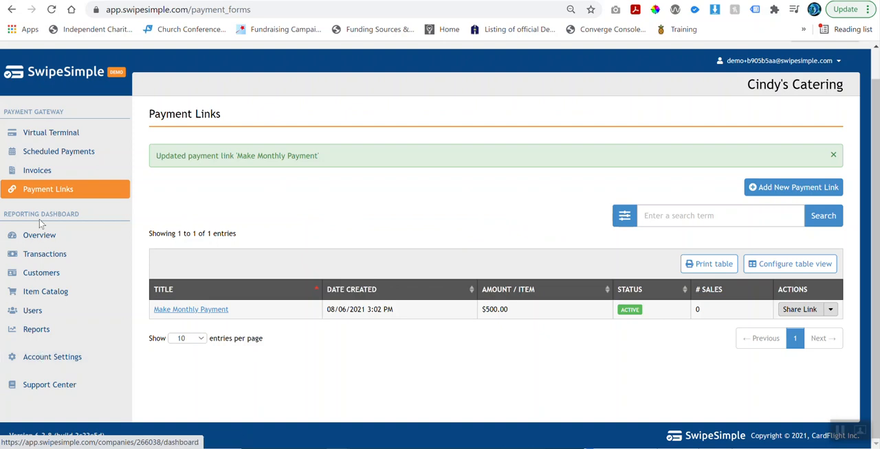
# Open the account settings for customizing the payment link form.
pyautogui.click(27, 363)
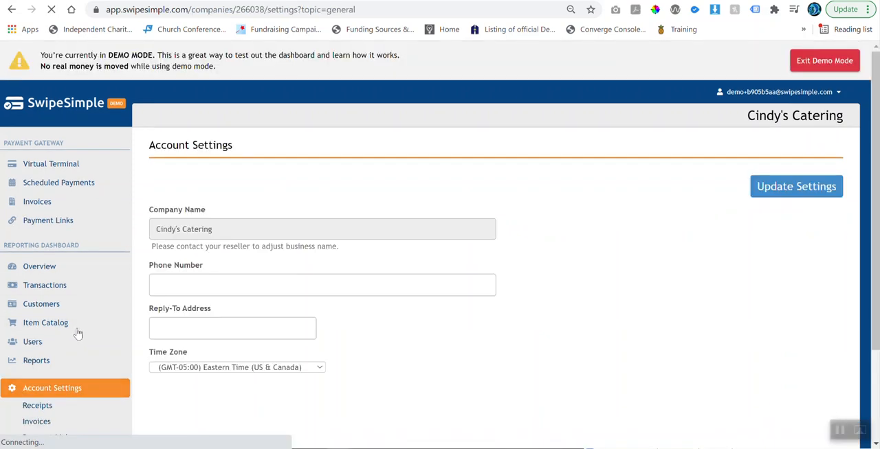
pyautogui.scroll(-1, 80, 334)
pyautogui.scroll(-1, 79, 333)
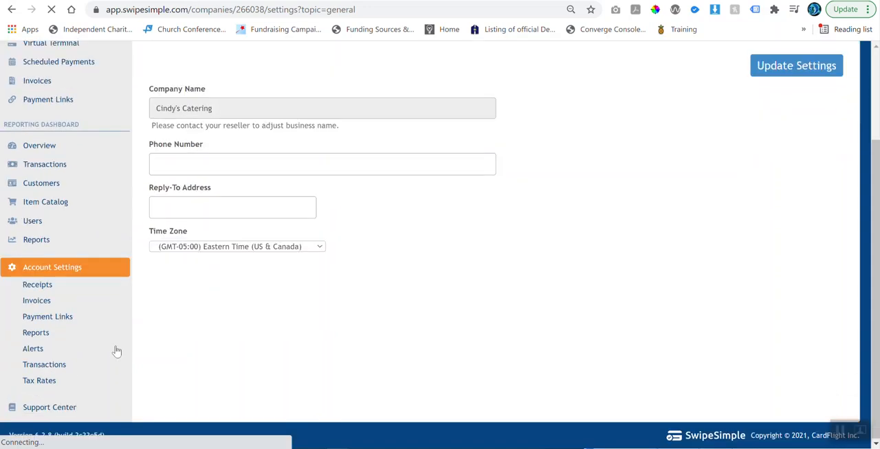
pyautogui.click(49, 322)
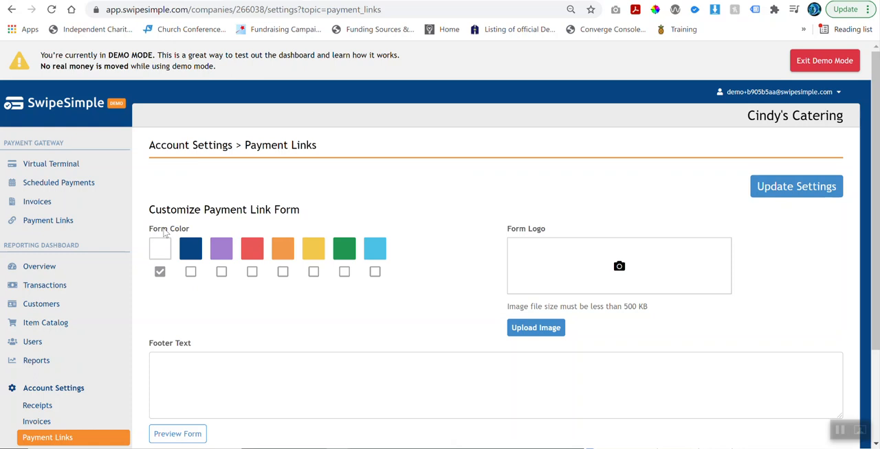
# Set the form color to green and upload the Horizontal-LightBlue logo from the DigiPro Payments Logos > Logo > PNG > Horizontal folder.
pyautogui.click(344, 272)
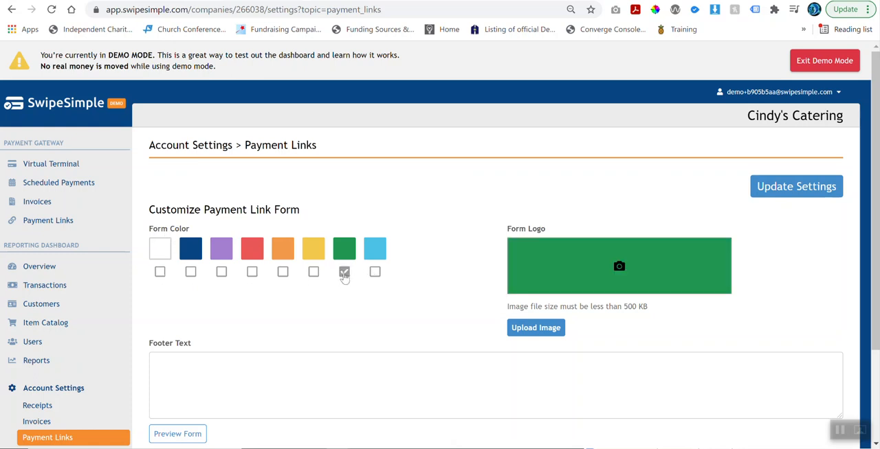
pyautogui.scroll(-2, 385, 363)
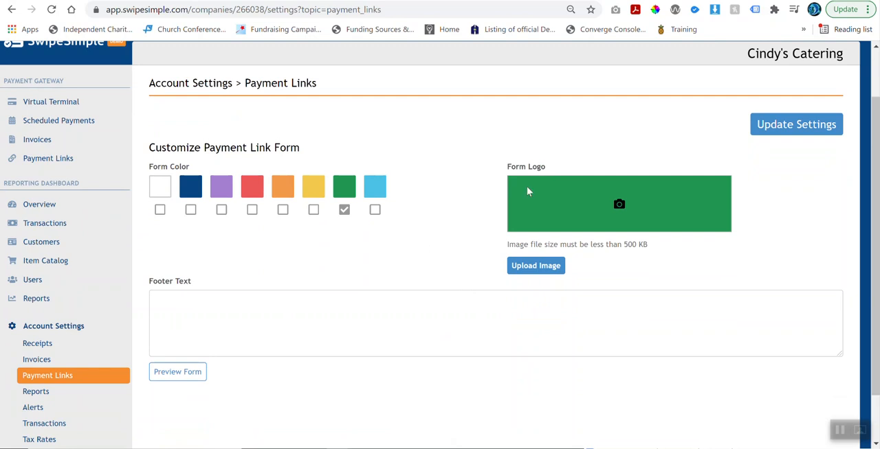
pyautogui.click(534, 266)
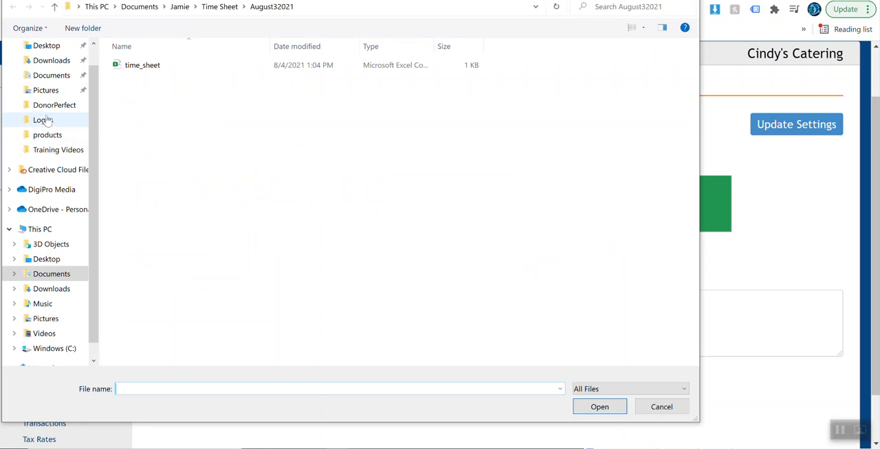
pyautogui.scroll(1, 43, 131)
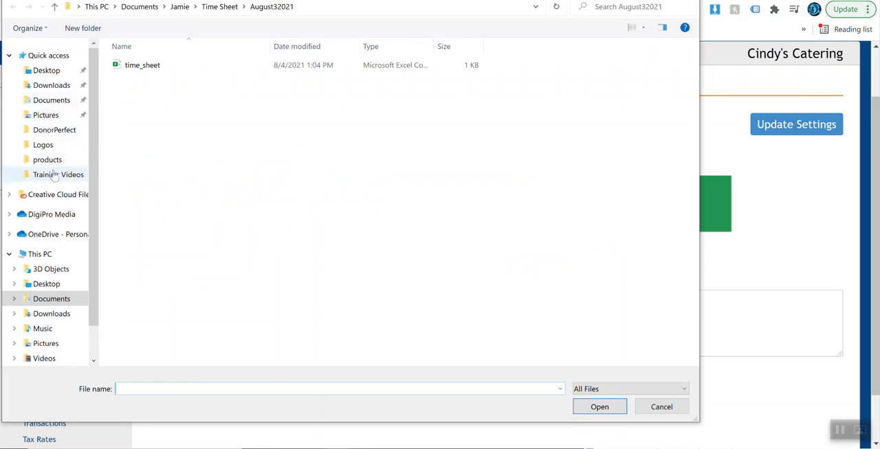
pyautogui.click(55, 175)
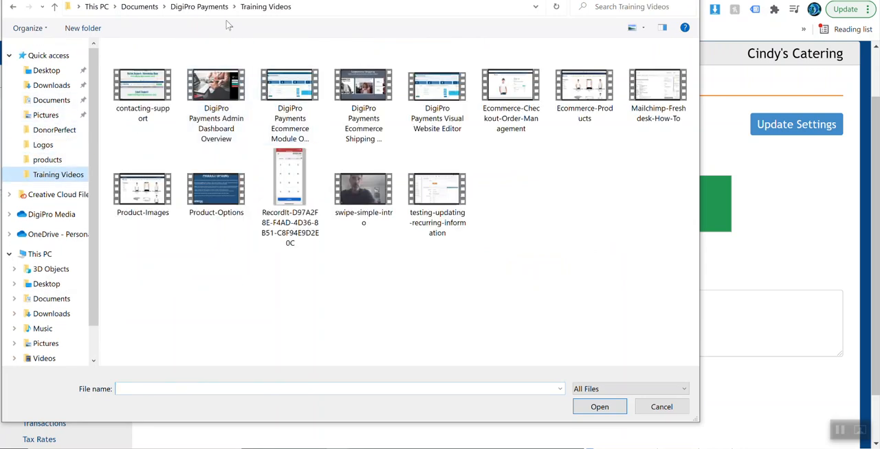
pyautogui.click(218, 8)
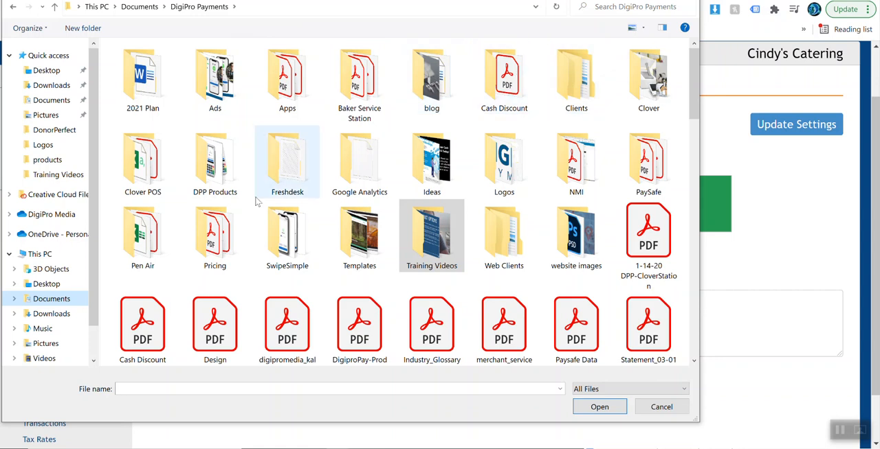
pyautogui.doubleClick(504, 162)
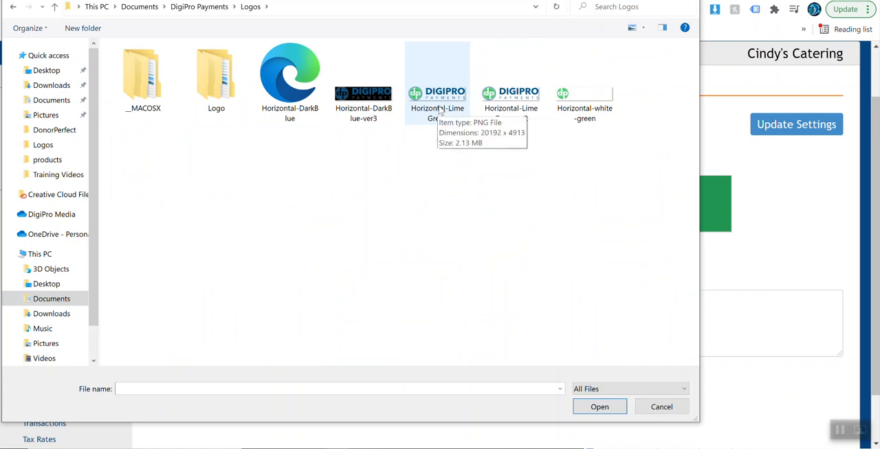
pyautogui.doubleClick(220, 83)
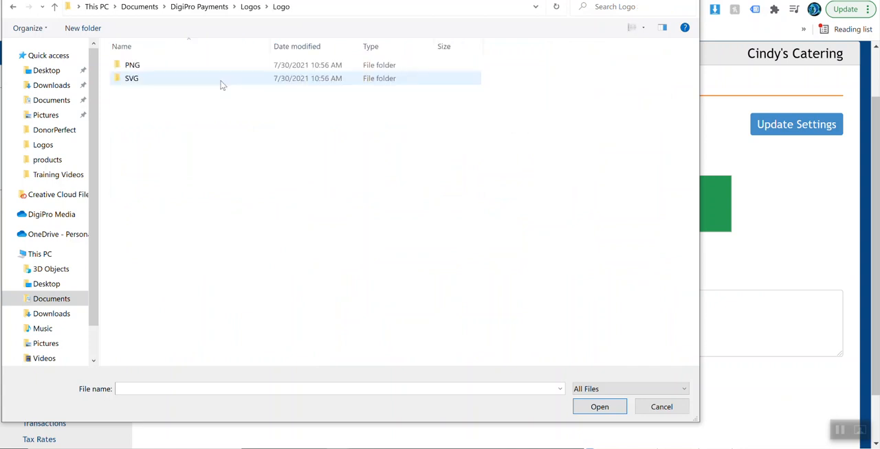
pyautogui.doubleClick(143, 68)
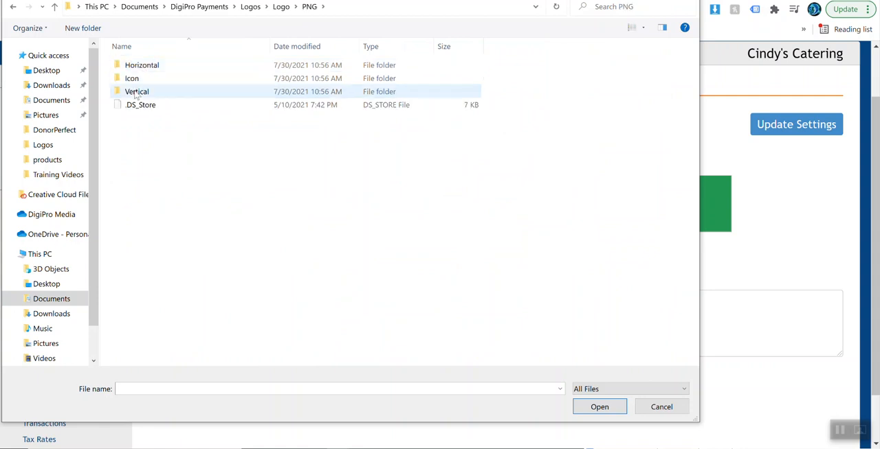
pyautogui.doubleClick(143, 68)
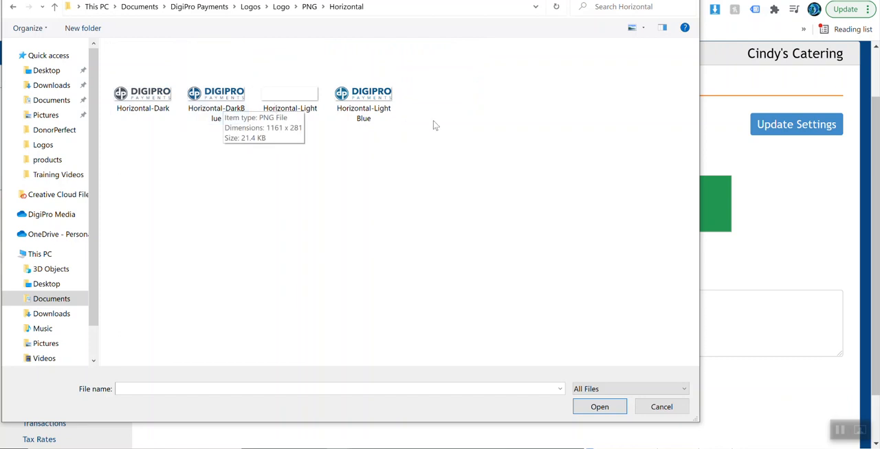
pyautogui.doubleClick(385, 110)
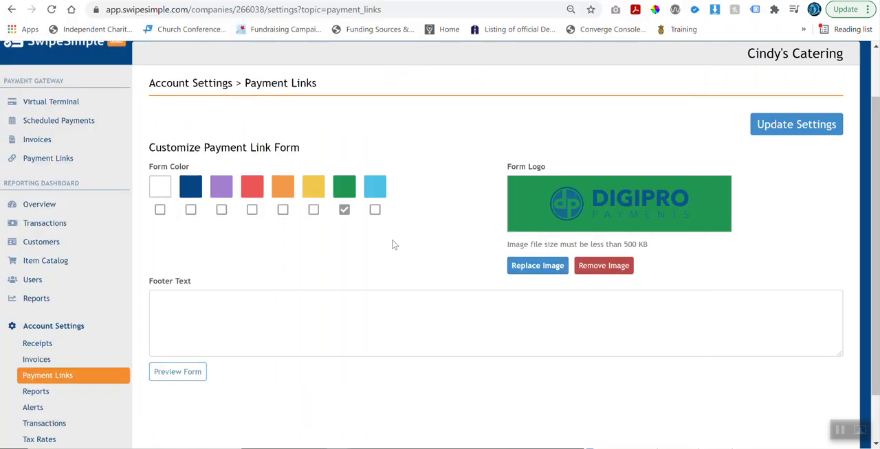
# Change the form color to dark blue and replace the form logo with the Horizontal-Light image.
pyautogui.click(190, 209)
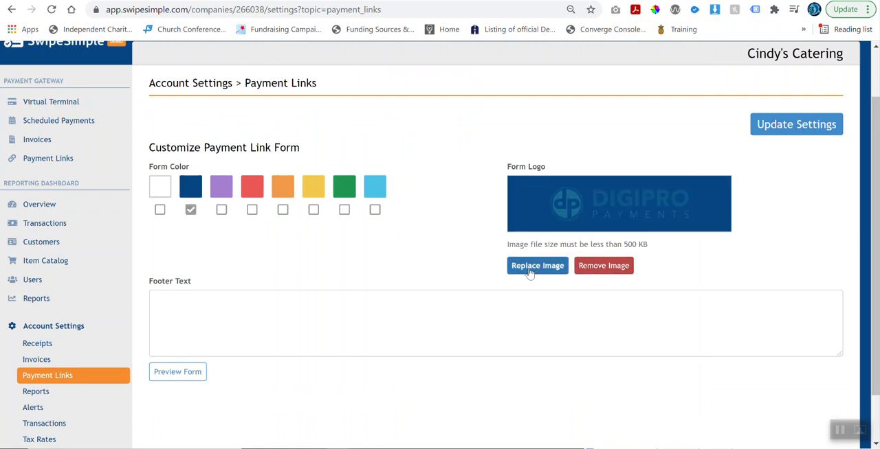
pyautogui.click(510, 265)
pyautogui.doubleClick(287, 103)
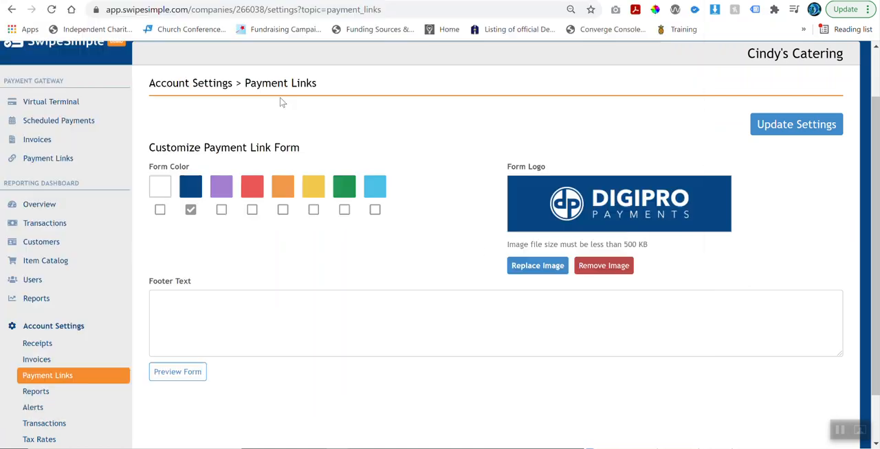
# Leave the footer text blank and save the payment link form settings.
pyautogui.scroll(-1, 275, 300)
pyautogui.click(259, 267)
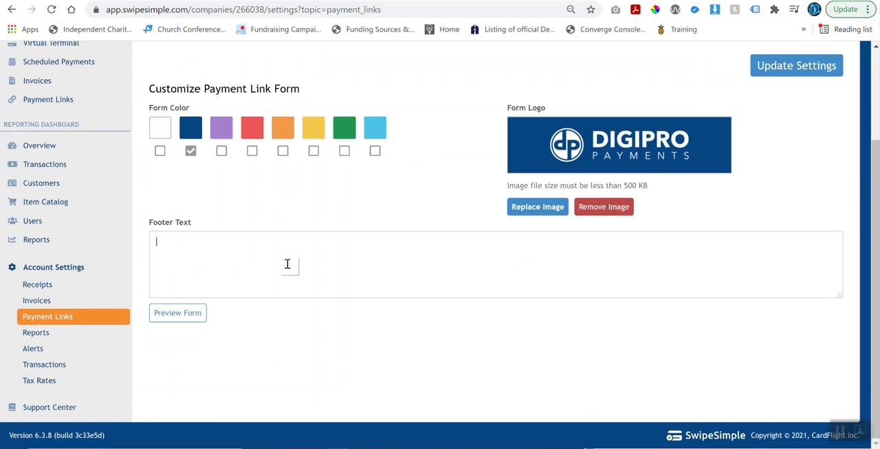
pyautogui.scroll(1, 477, 220)
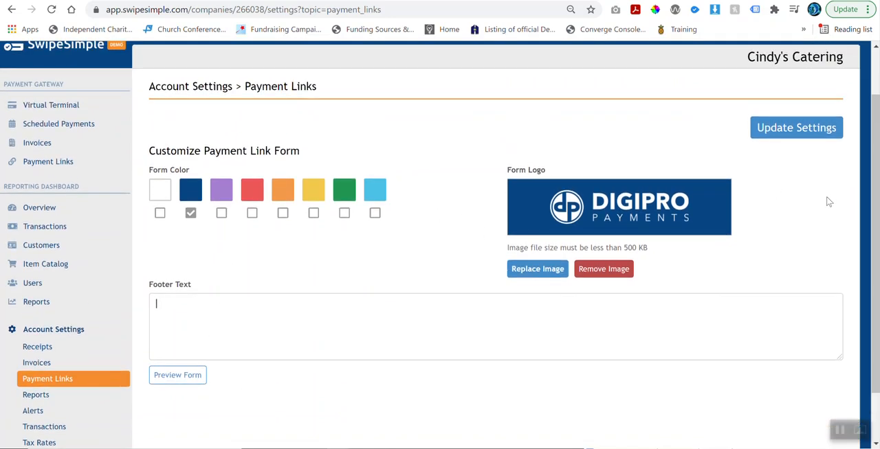
pyautogui.click(793, 135)
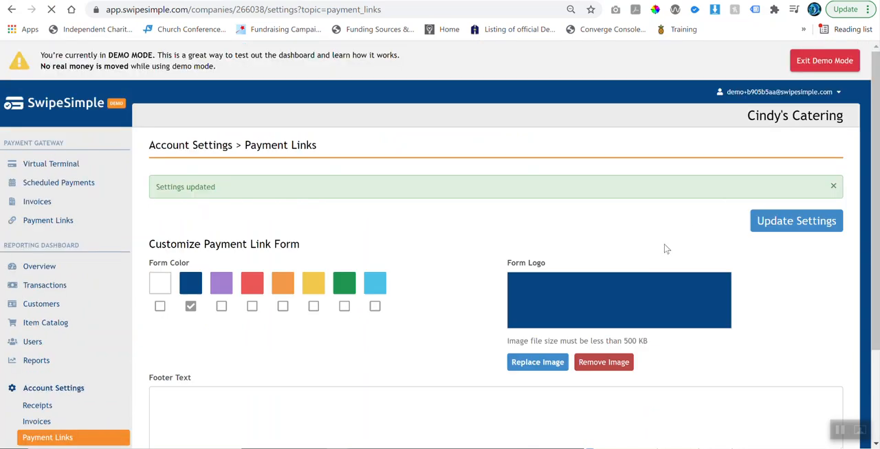
# Preview the customized payment form to examine its logo, company name and payment fields, and close the preview.
pyautogui.scroll(-2, 665, 248)
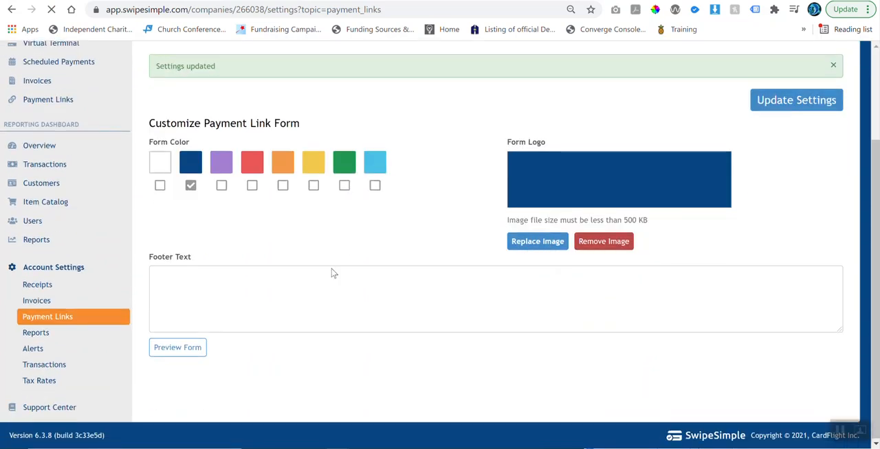
pyautogui.click(179, 350)
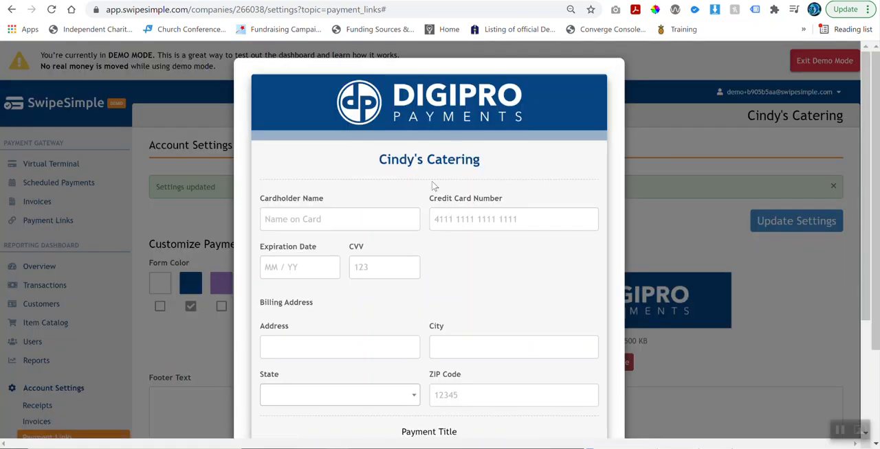
pyautogui.scroll(-1, 440, 185)
pyautogui.scroll(1, 421, 184)
pyautogui.scroll(-1, 525, 162)
pyautogui.moveTo(377, 98); pyautogui.dragTo(495, 102)
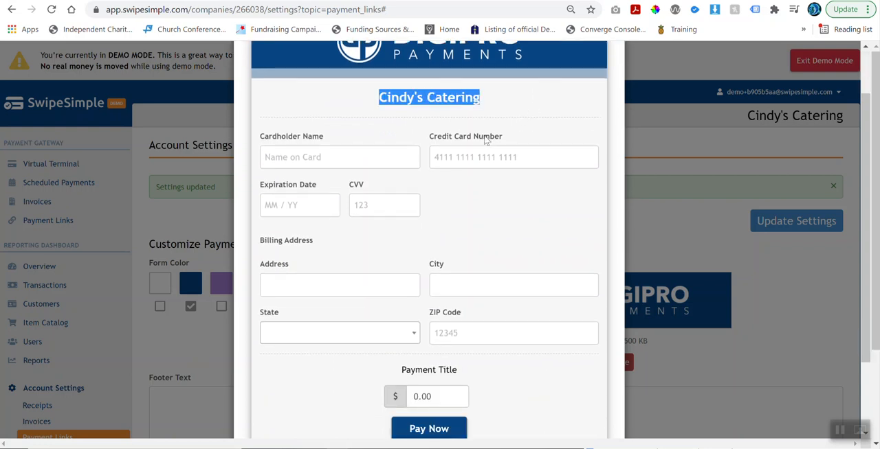
pyautogui.scroll(-1, 485, 139)
pyautogui.scroll(2, 485, 139)
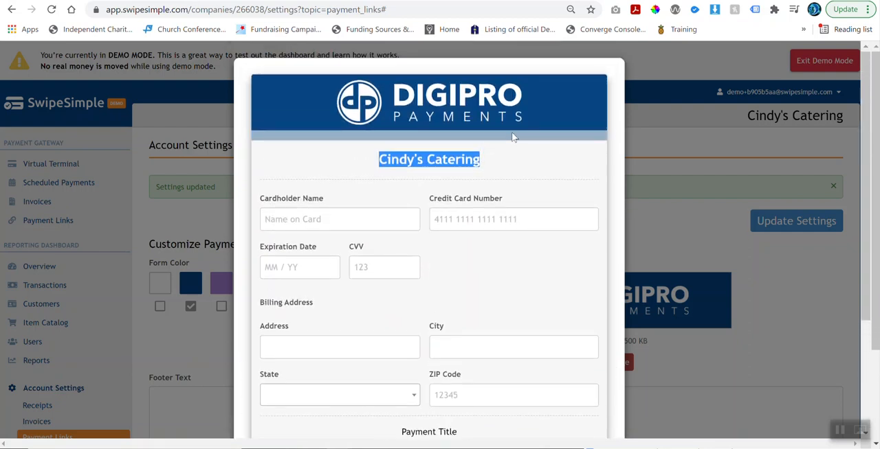
pyautogui.click(639, 137)
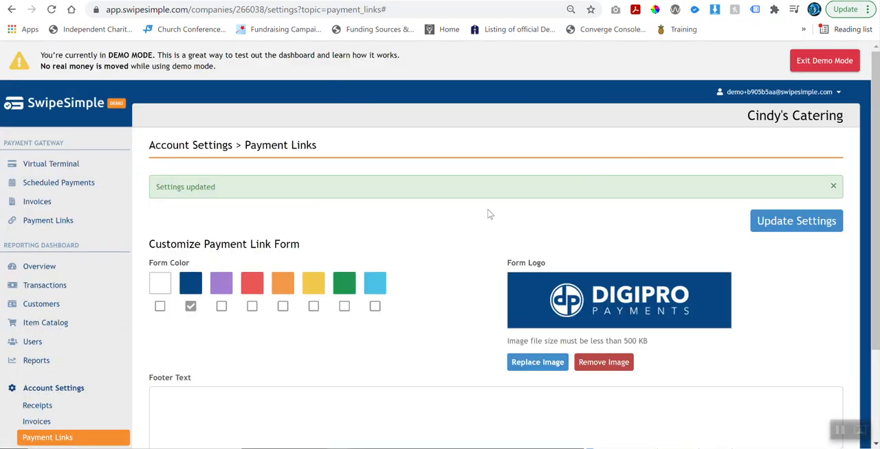
pyautogui.scroll(-1, 471, 213)
pyautogui.scroll(-2, 465, 211)
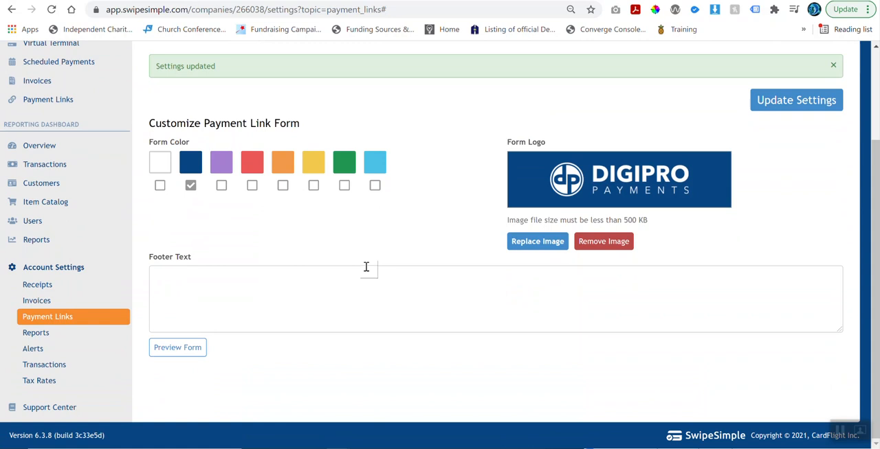
# Open the Make Monthly Payment link for editing and clear its amount so the cardholder can enter any amount.
pyautogui.scroll(2, 365, 267)
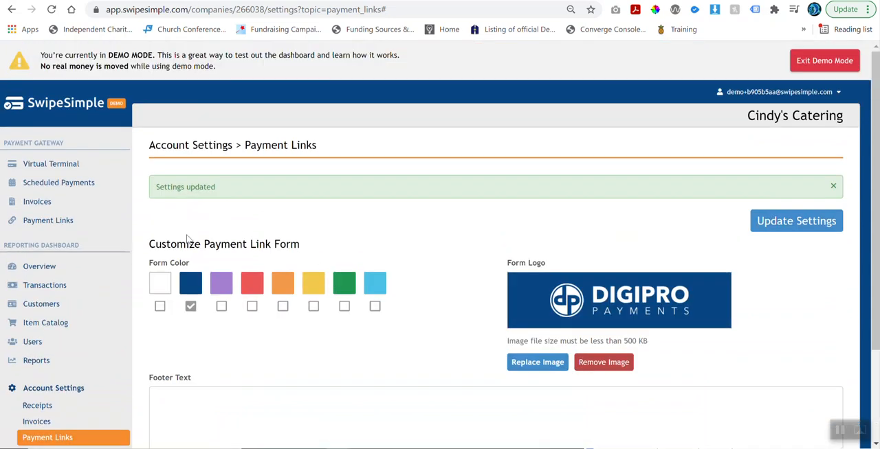
pyautogui.click(39, 221)
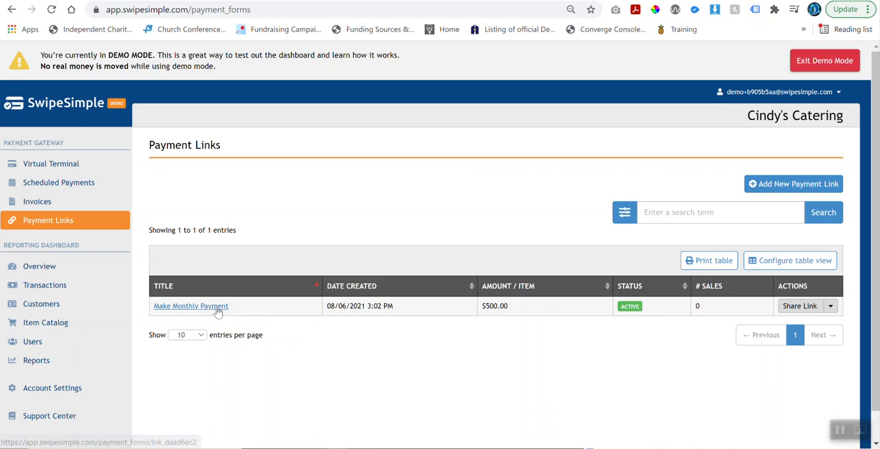
pyautogui.click(215, 307)
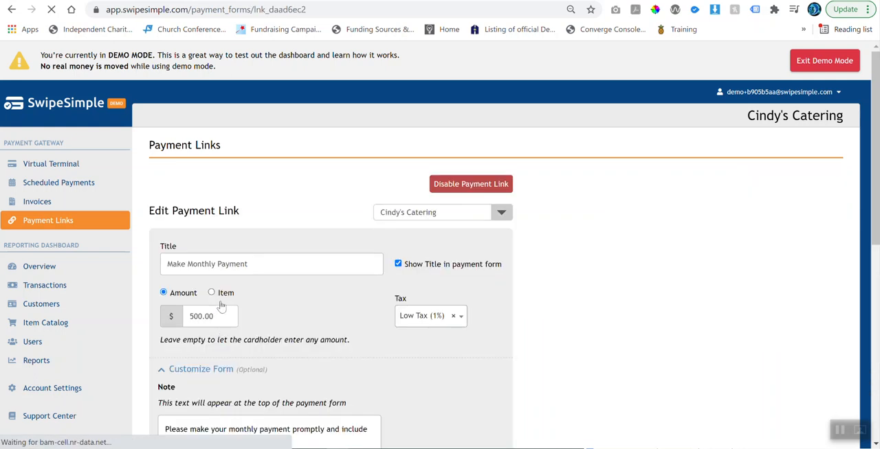
pyautogui.moveTo(218, 317); pyautogui.dragTo(191, 316)
pyautogui.press('BackSpace')
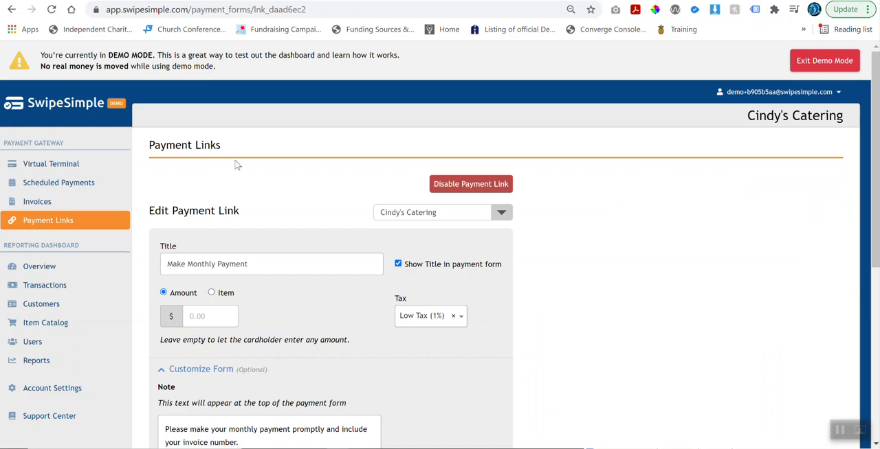
pyautogui.scroll(-4, 376, 210)
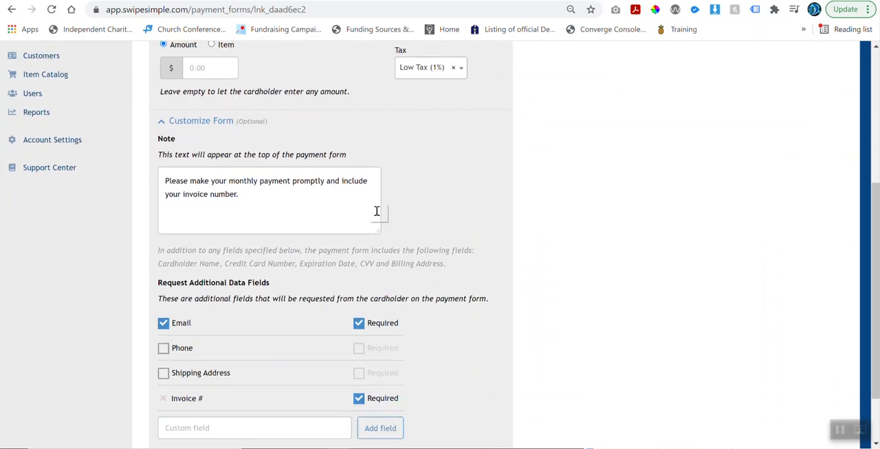
pyautogui.scroll(-1, 377, 211)
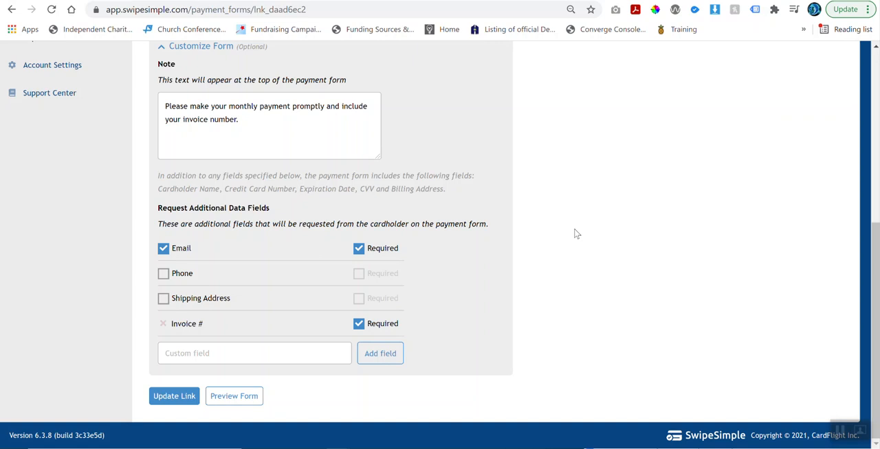
pyautogui.scroll(2, 576, 234)
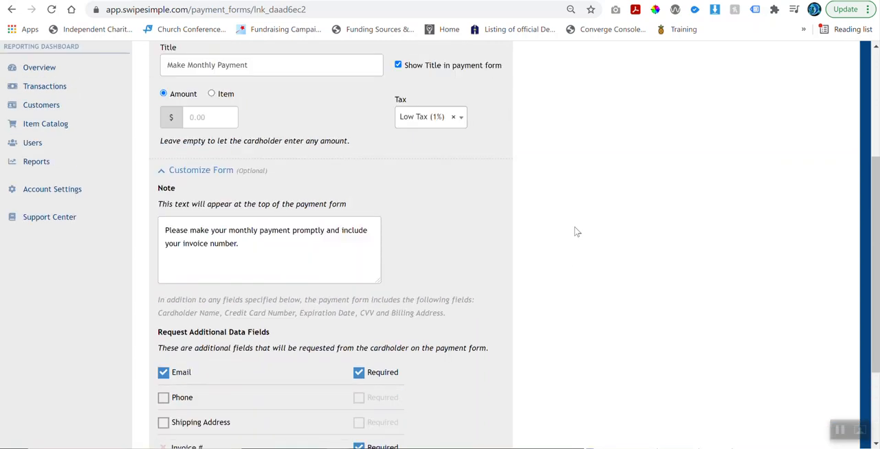